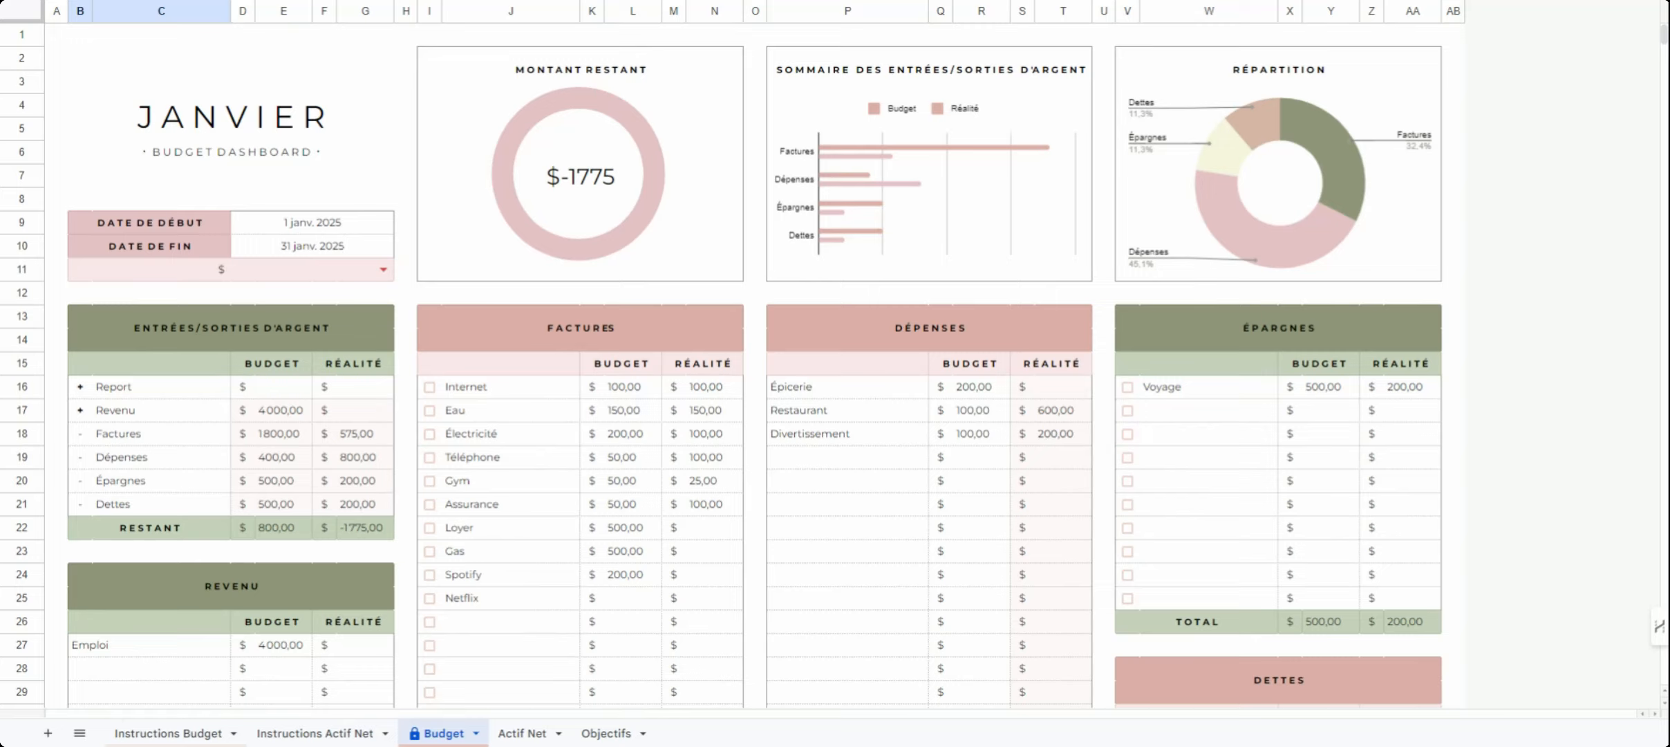
Examine the start date, end date and currency symbol choices on the January budget dashboard
double_click(313, 232)
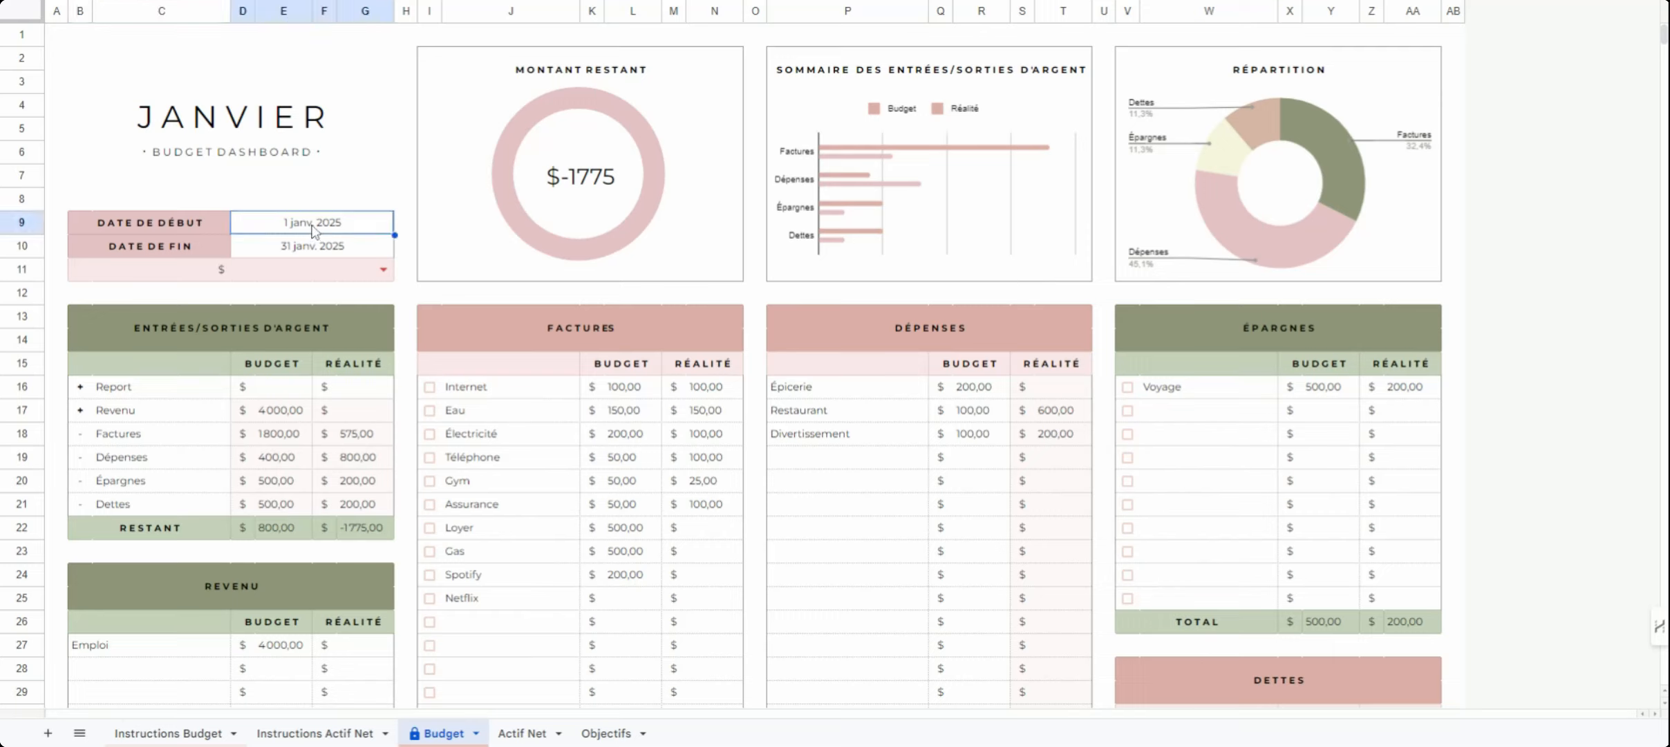
click(312, 297)
double_click(312, 243)
click(358, 409)
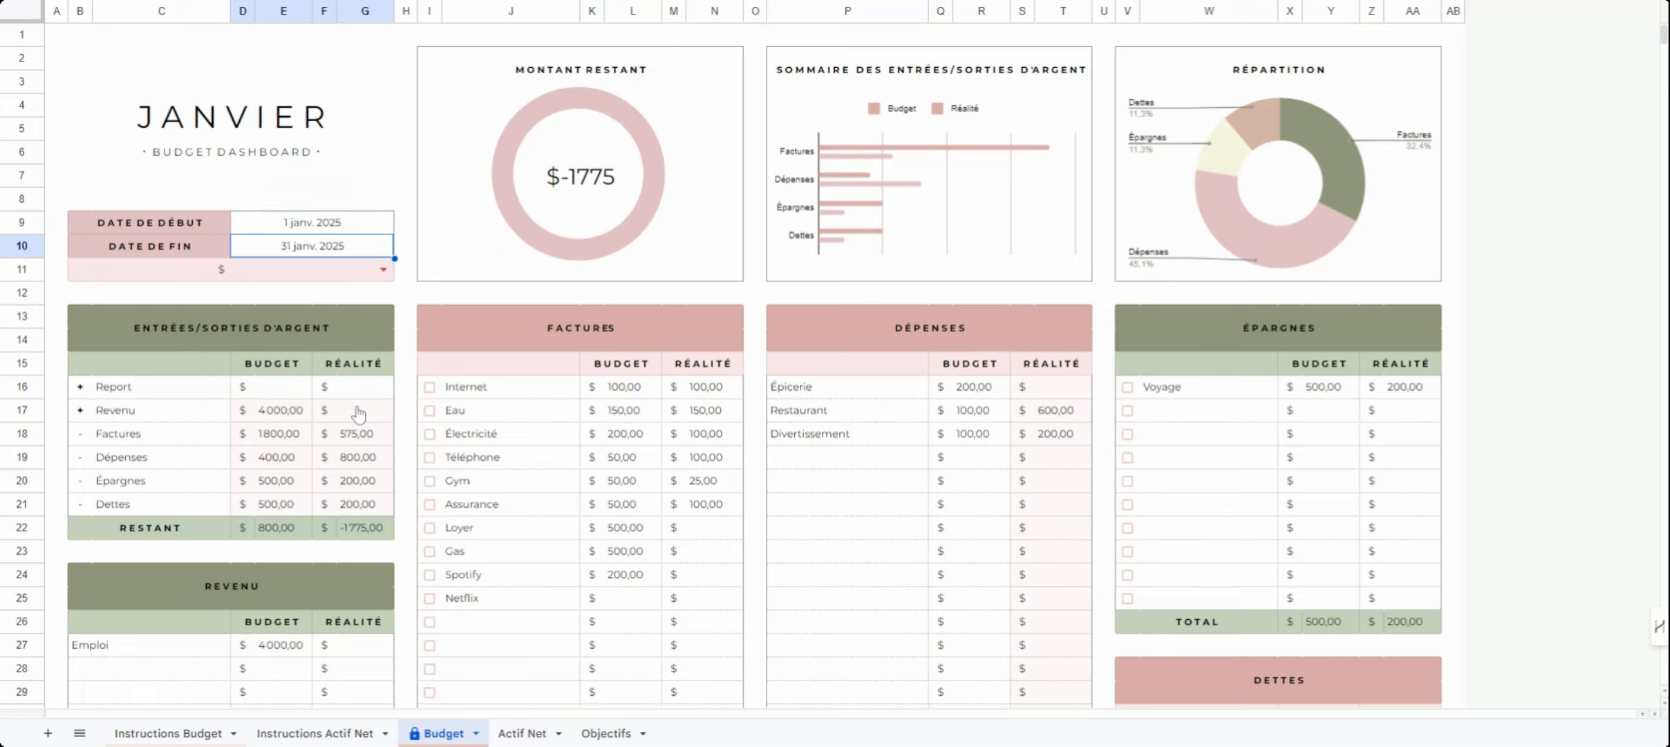
click(360, 189)
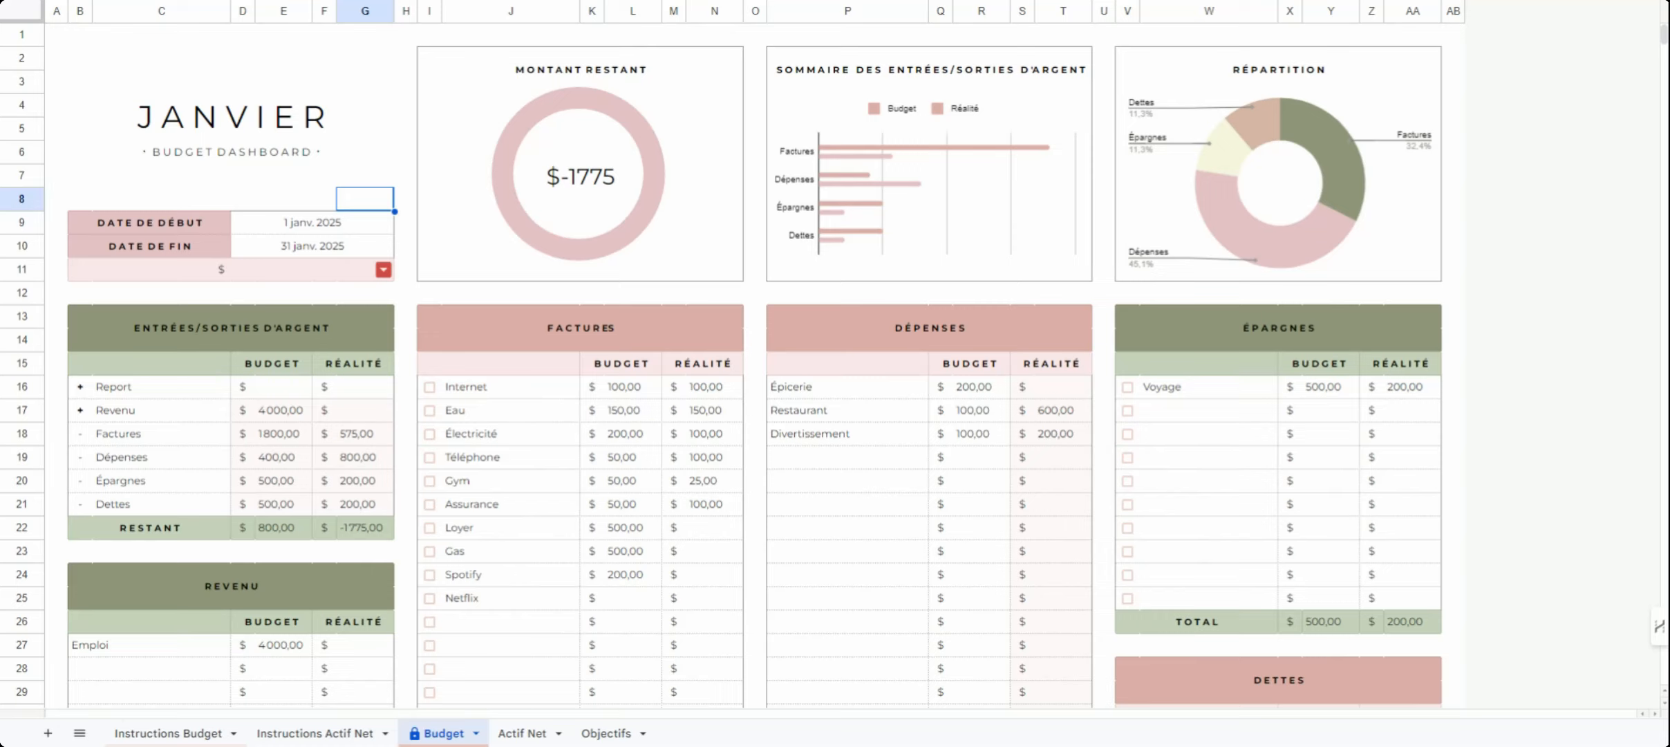
click(383, 271)
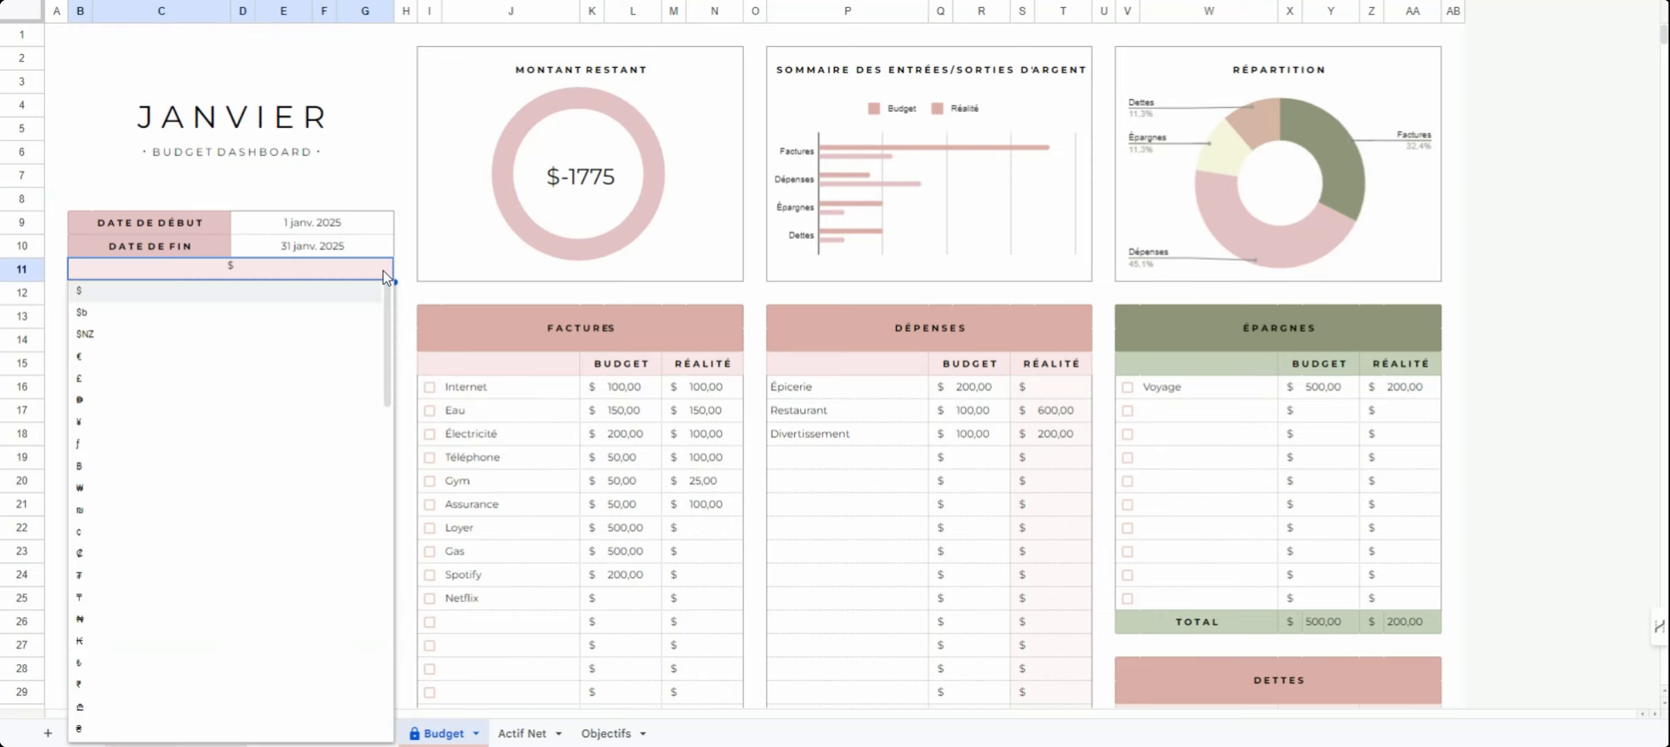
click(386, 173)
scroll(282, 492, down, 2)
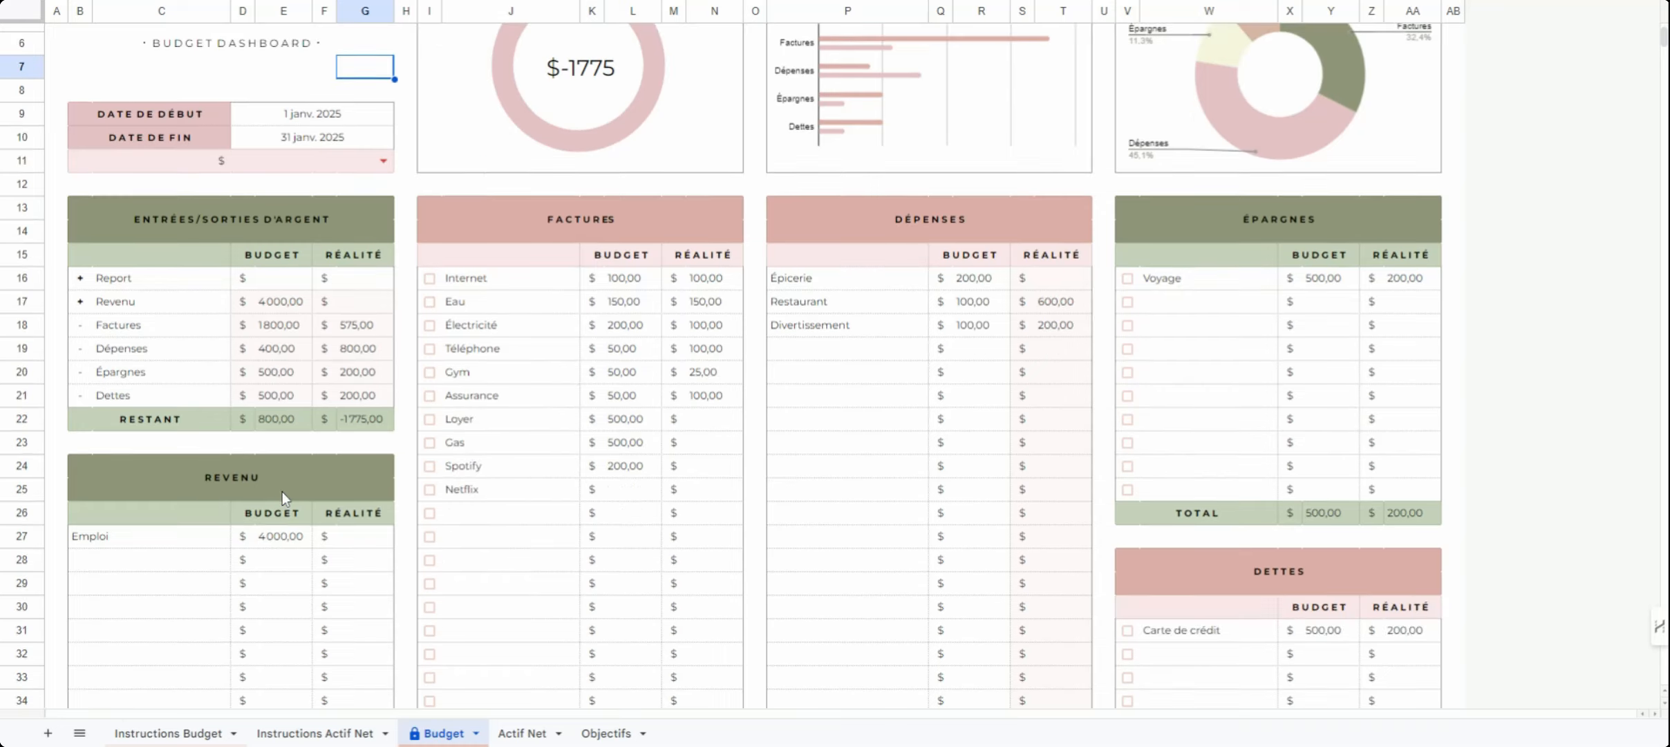
scroll(282, 492, up, 2)
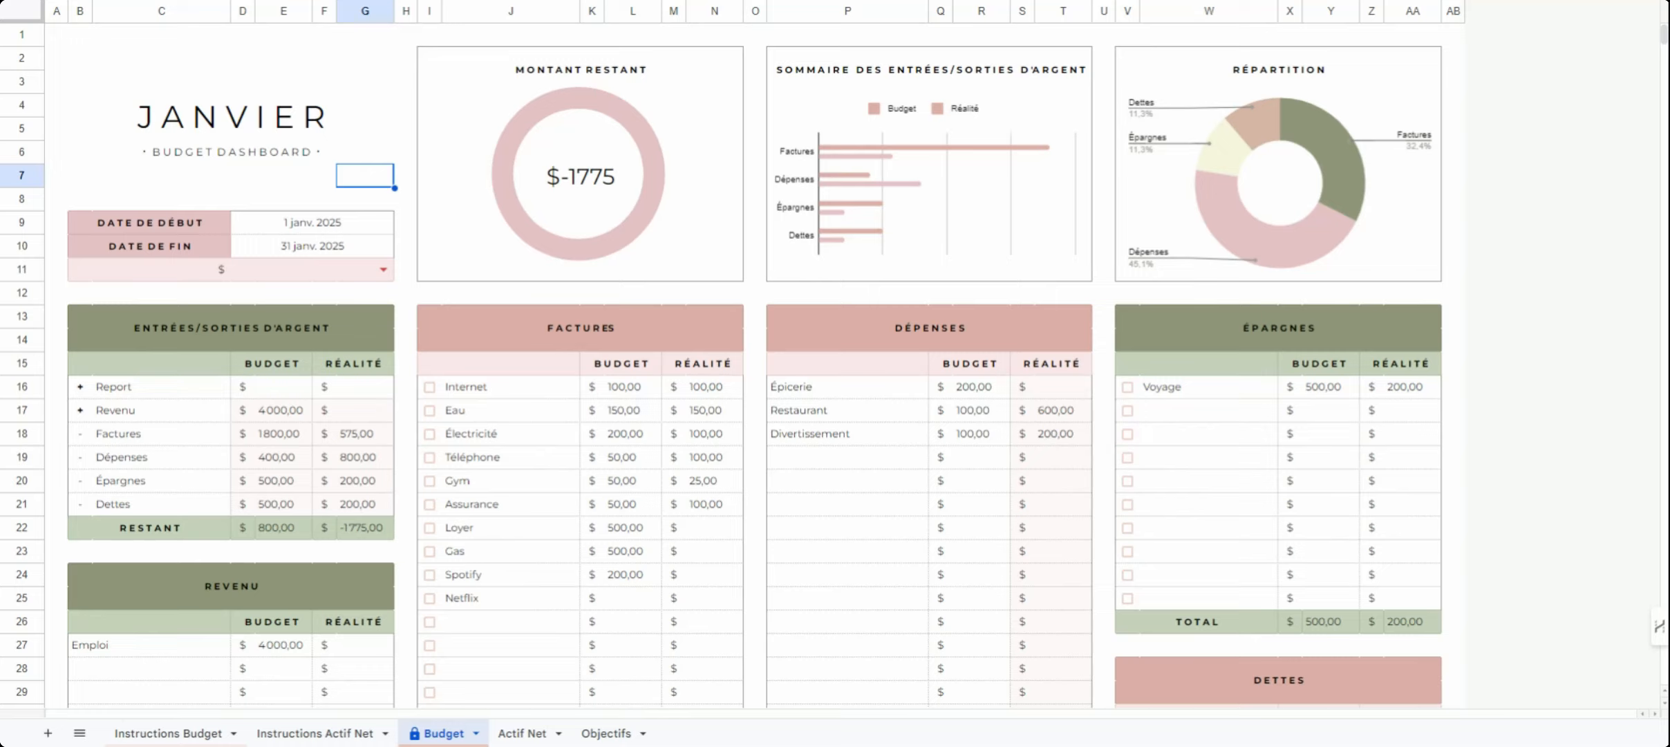
Add a second income source named "Emploi 2" to the Revenu table with a budget of 2000
scroll(400, 538, down, 3)
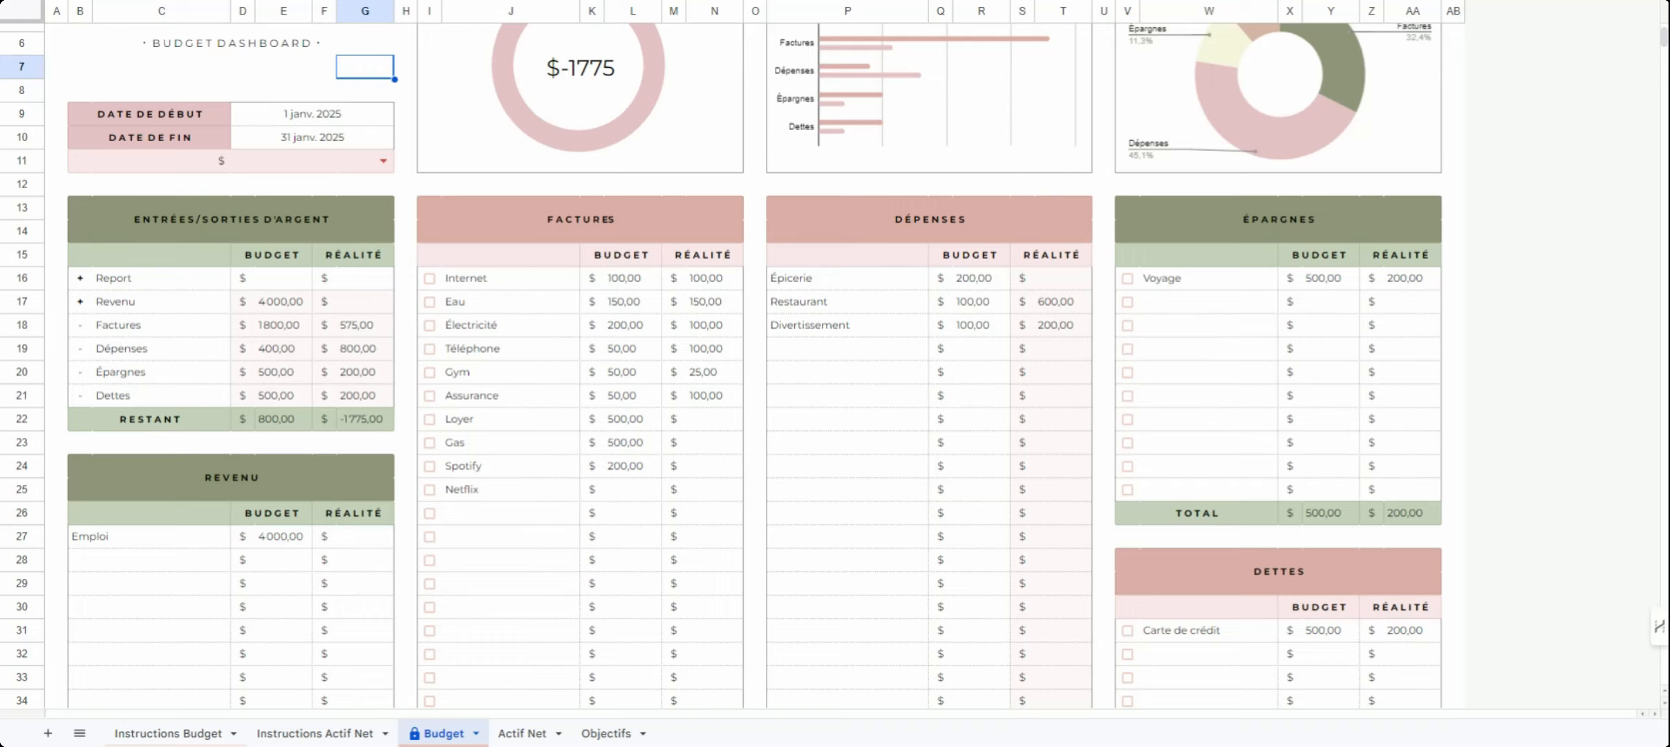
click(286, 543)
click(151, 568)
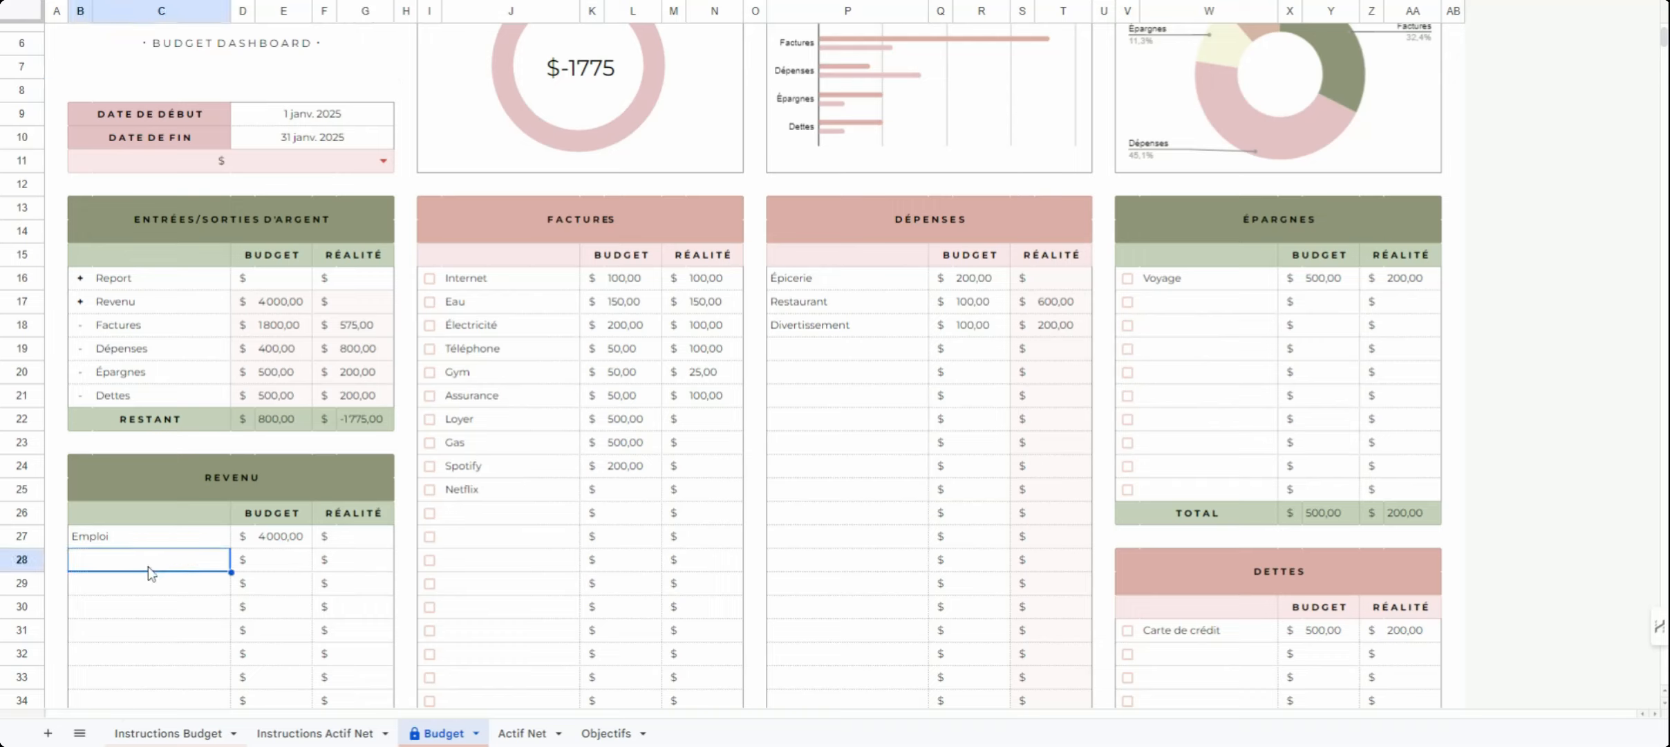
click(128, 585)
click(114, 562)
text(Em)
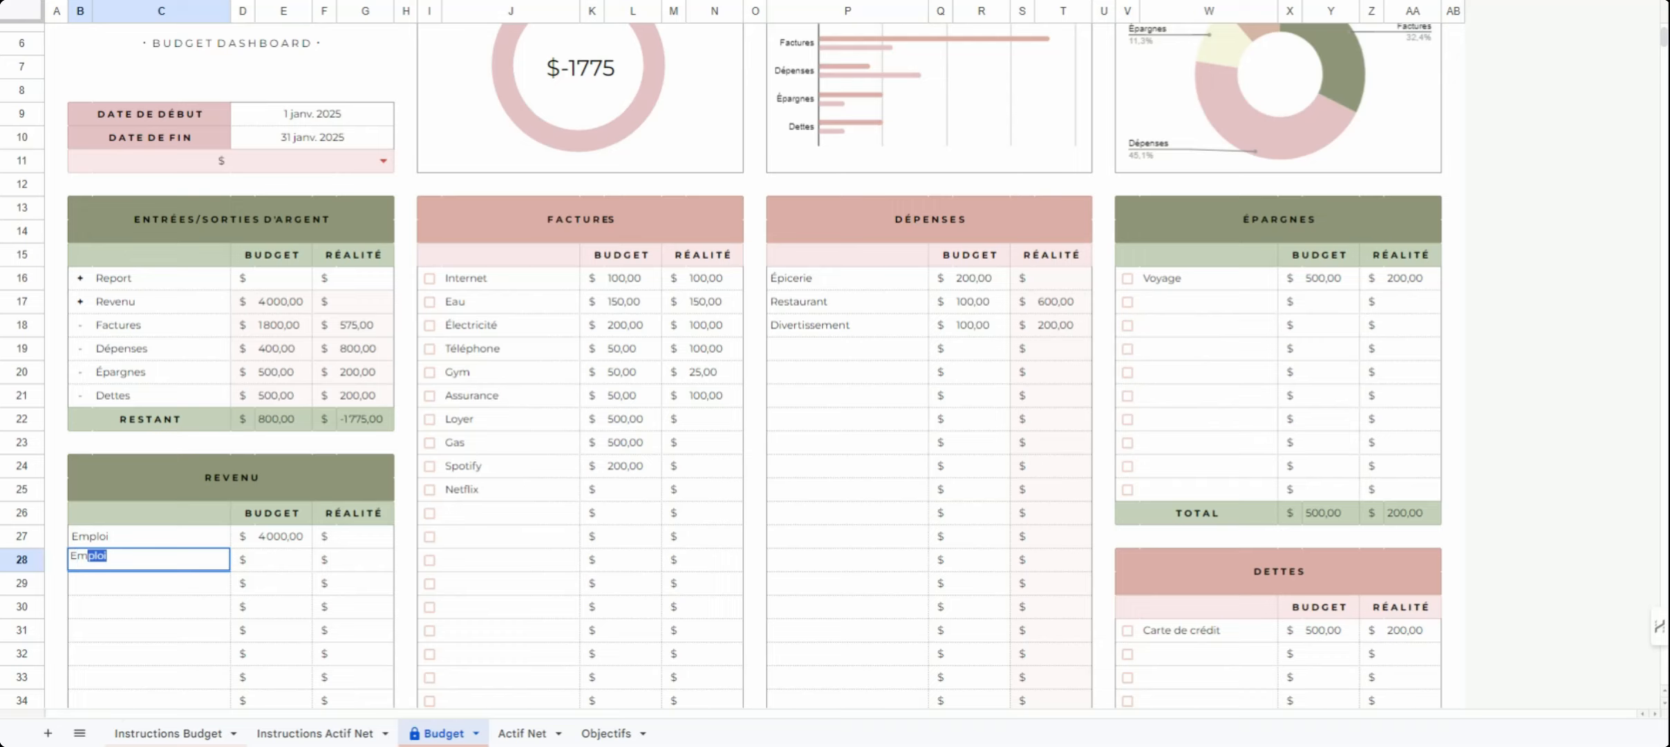
text(ploi 2)
click(278, 560)
text(2000)
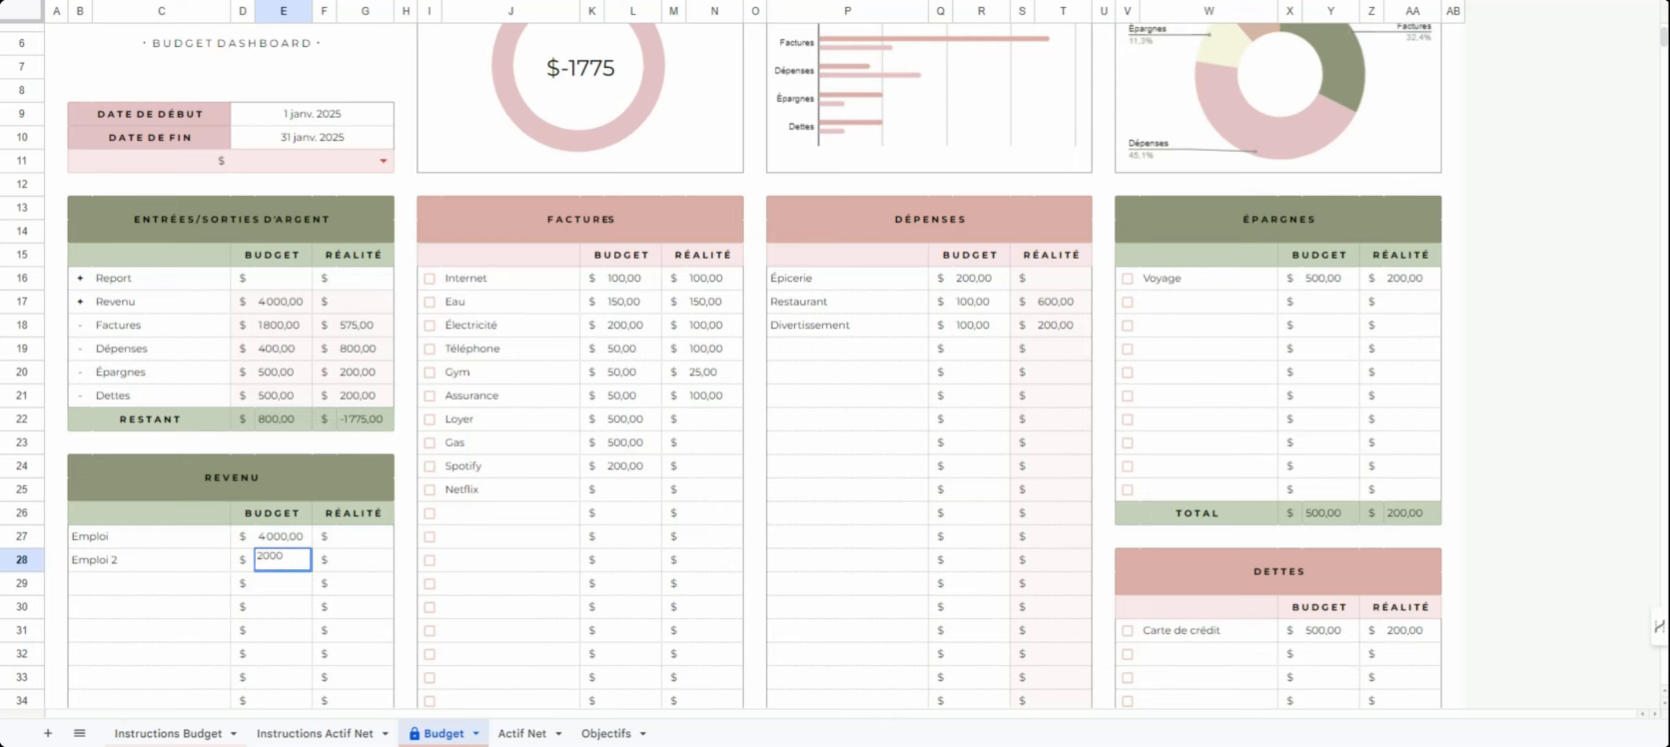
key(Return)
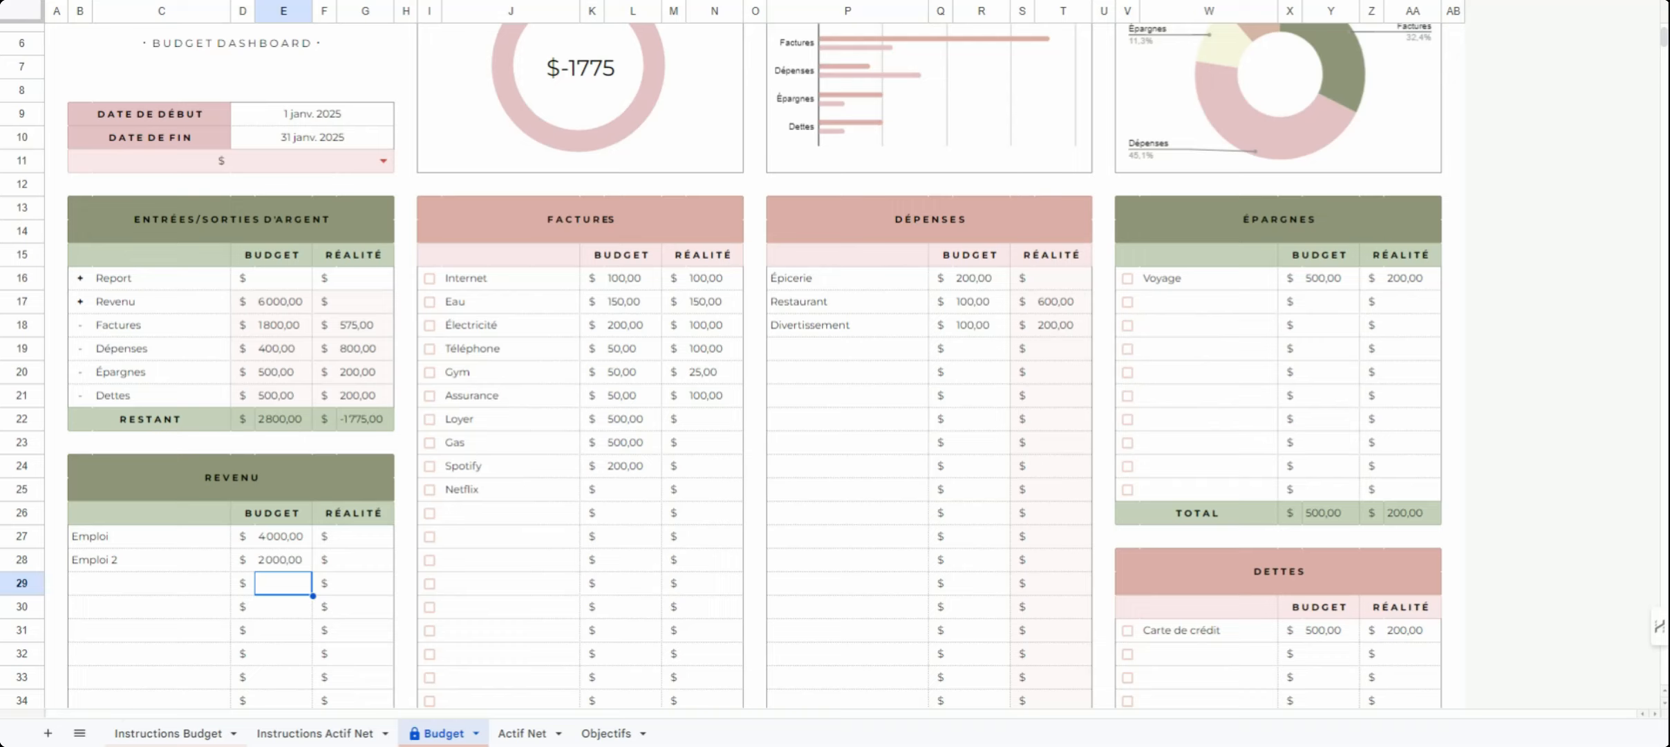
Set the Netflix budget in the Factures table to 15
click(625, 490)
text(15)
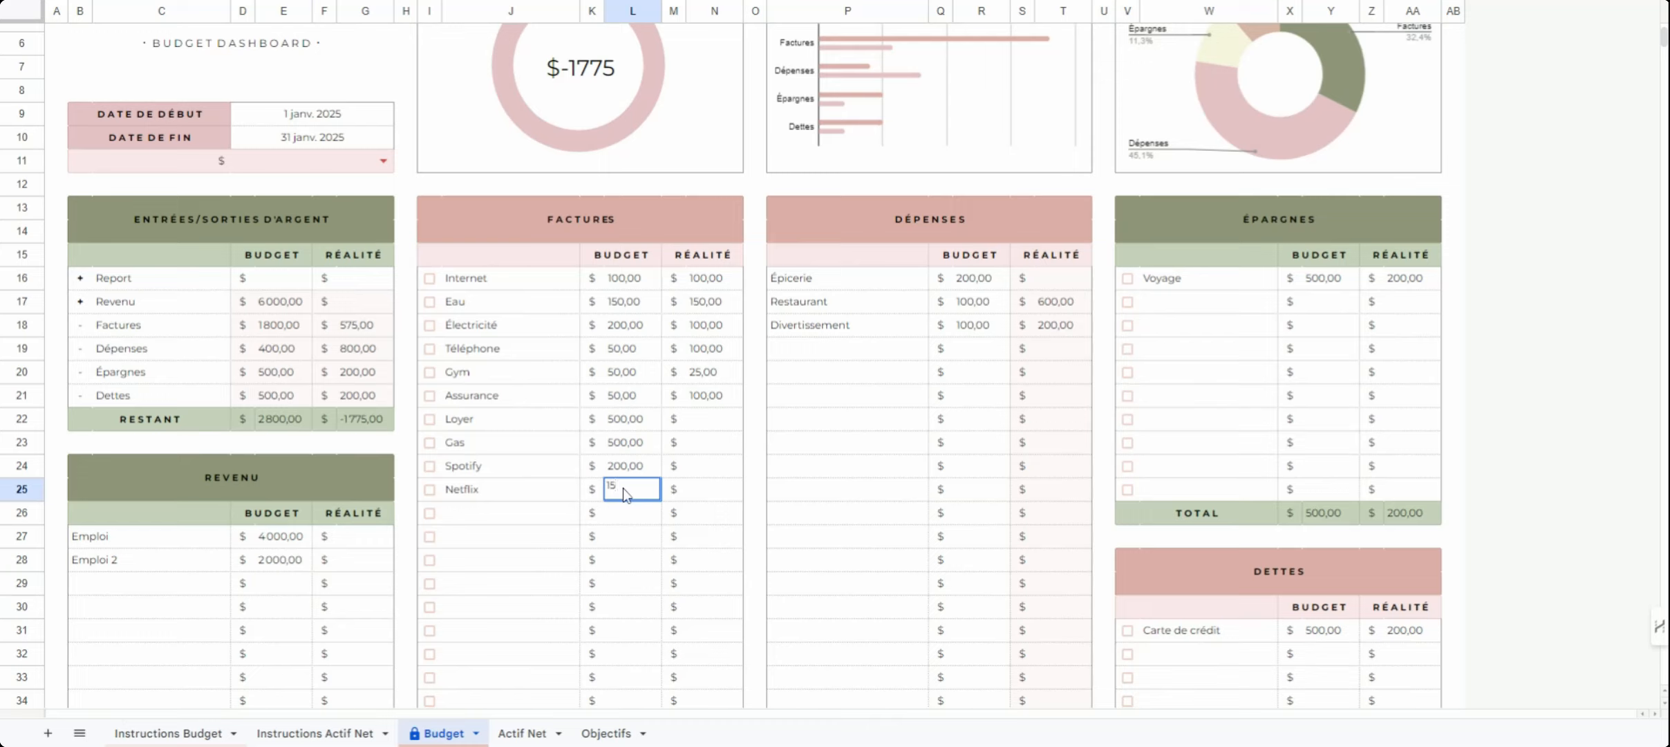
key(Return)
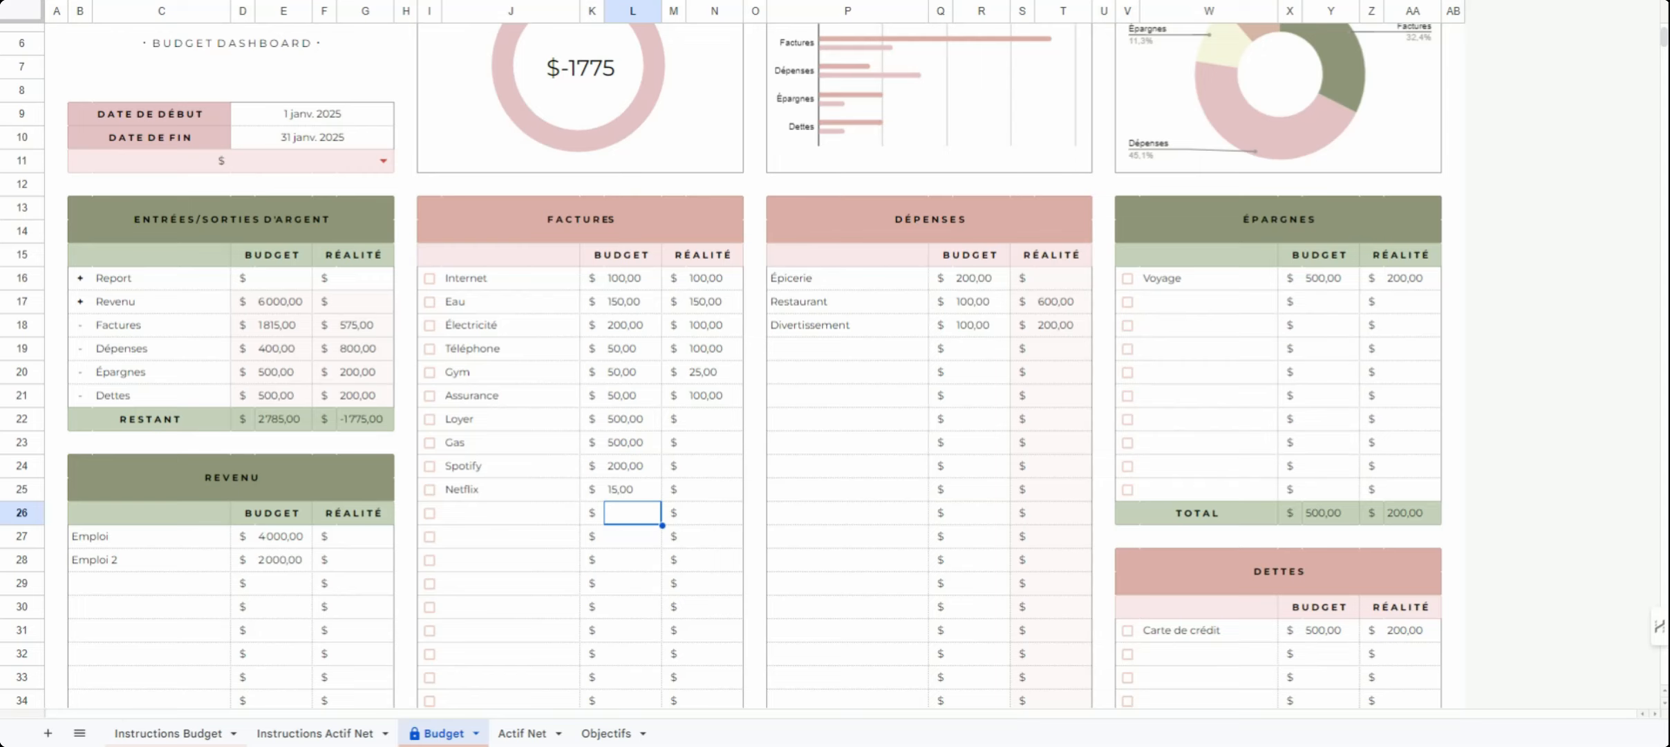
Enter the actual income in the Revenu table: 4500 for Emploi and 2500 for Emploi 2
scroll(1371, 326, down, 3)
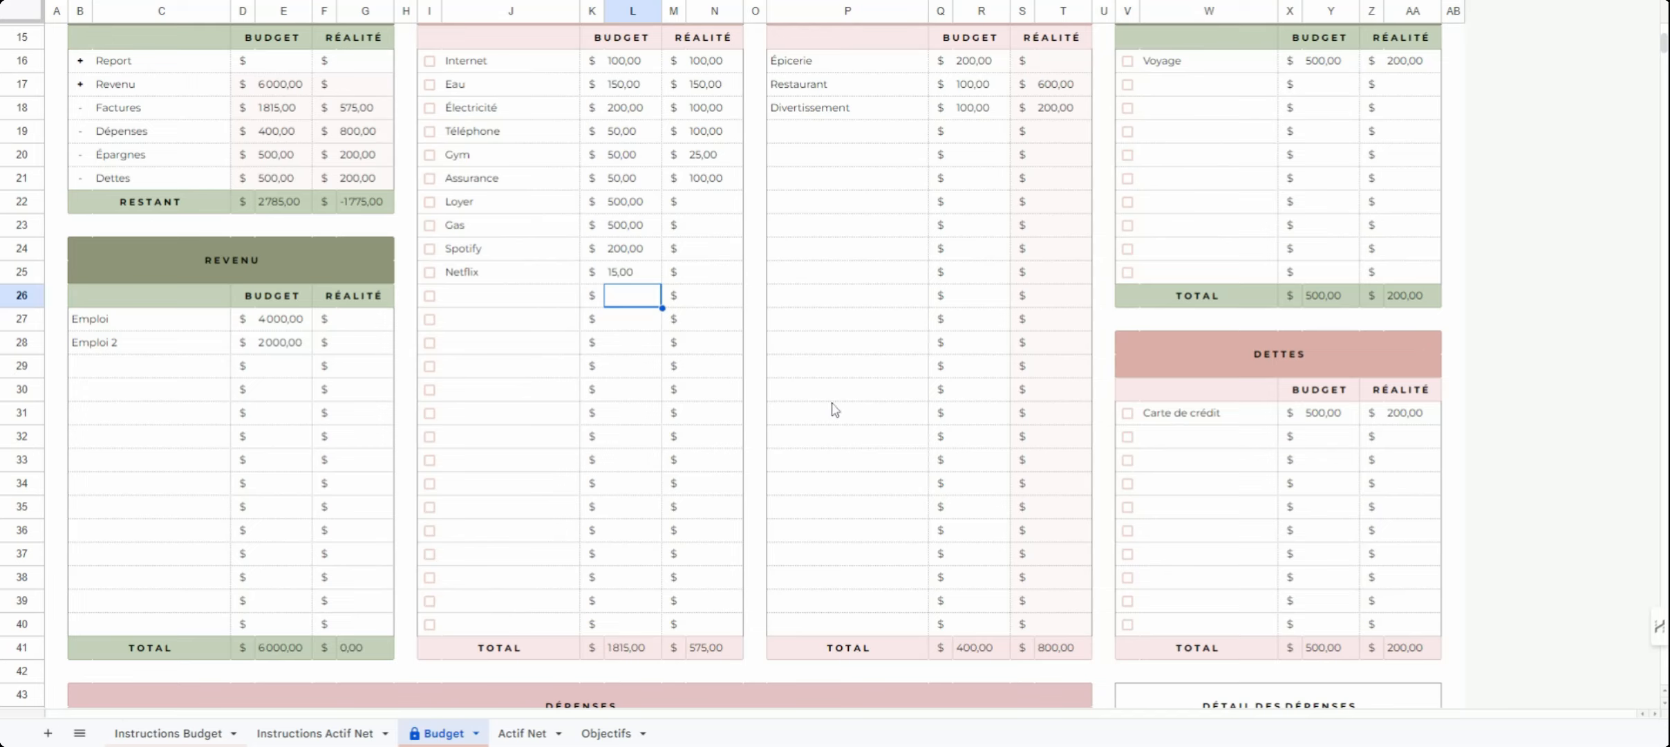
scroll(820, 412, up, 3)
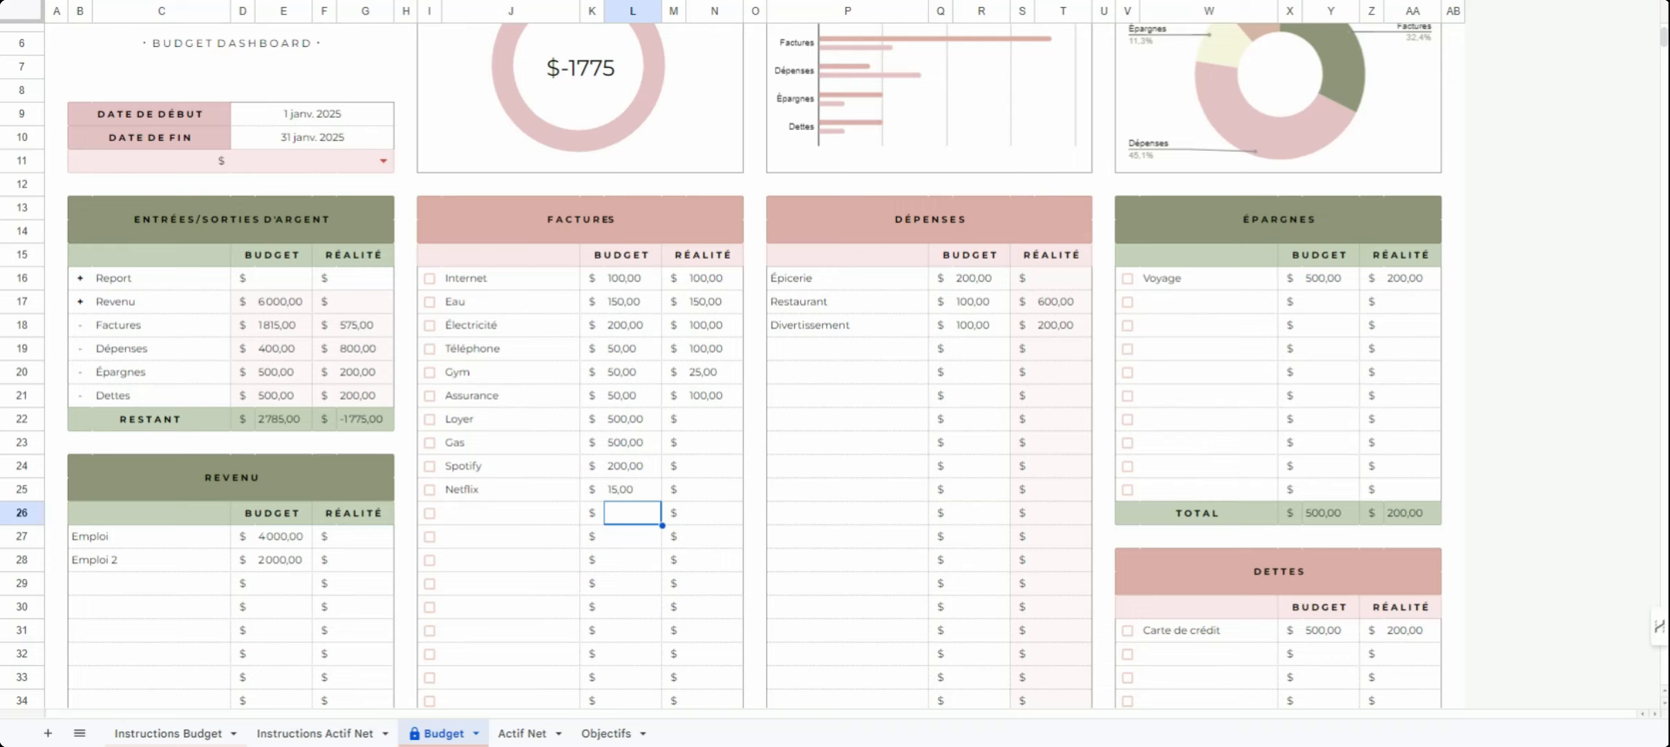
click(378, 543)
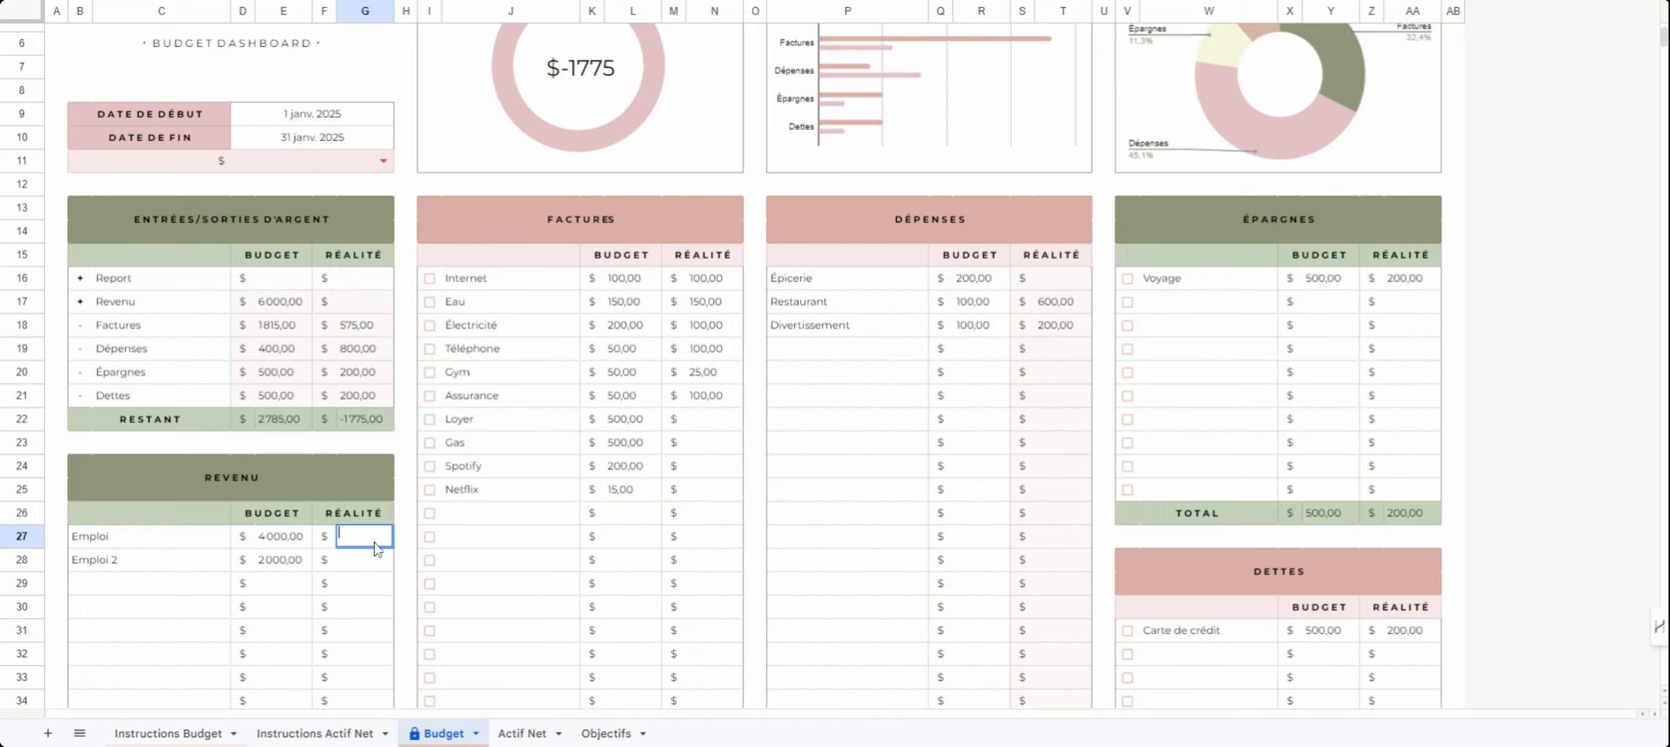
text(4500)
key(Return)
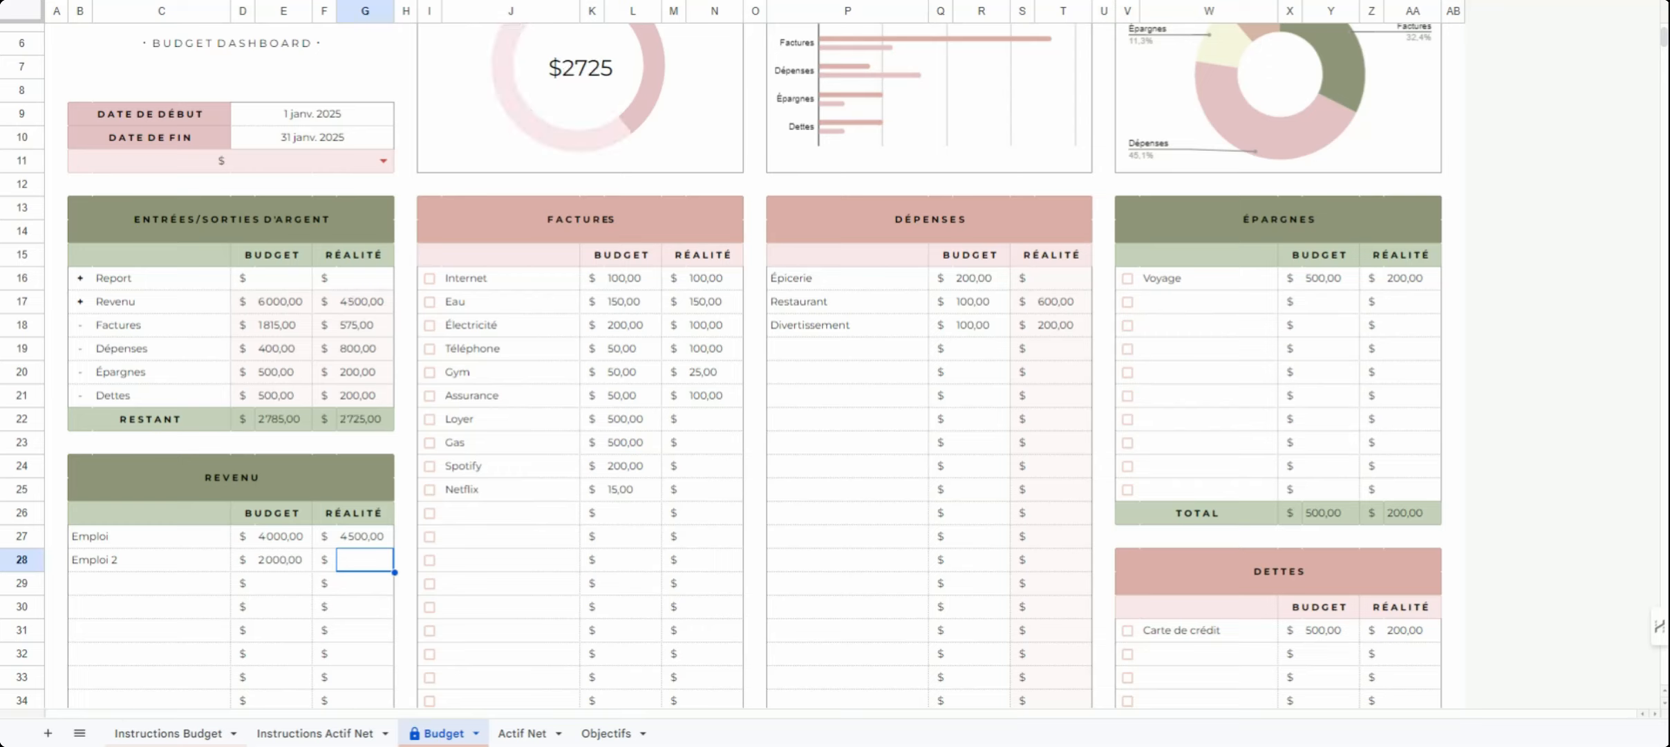
text(2500)
key(Return)
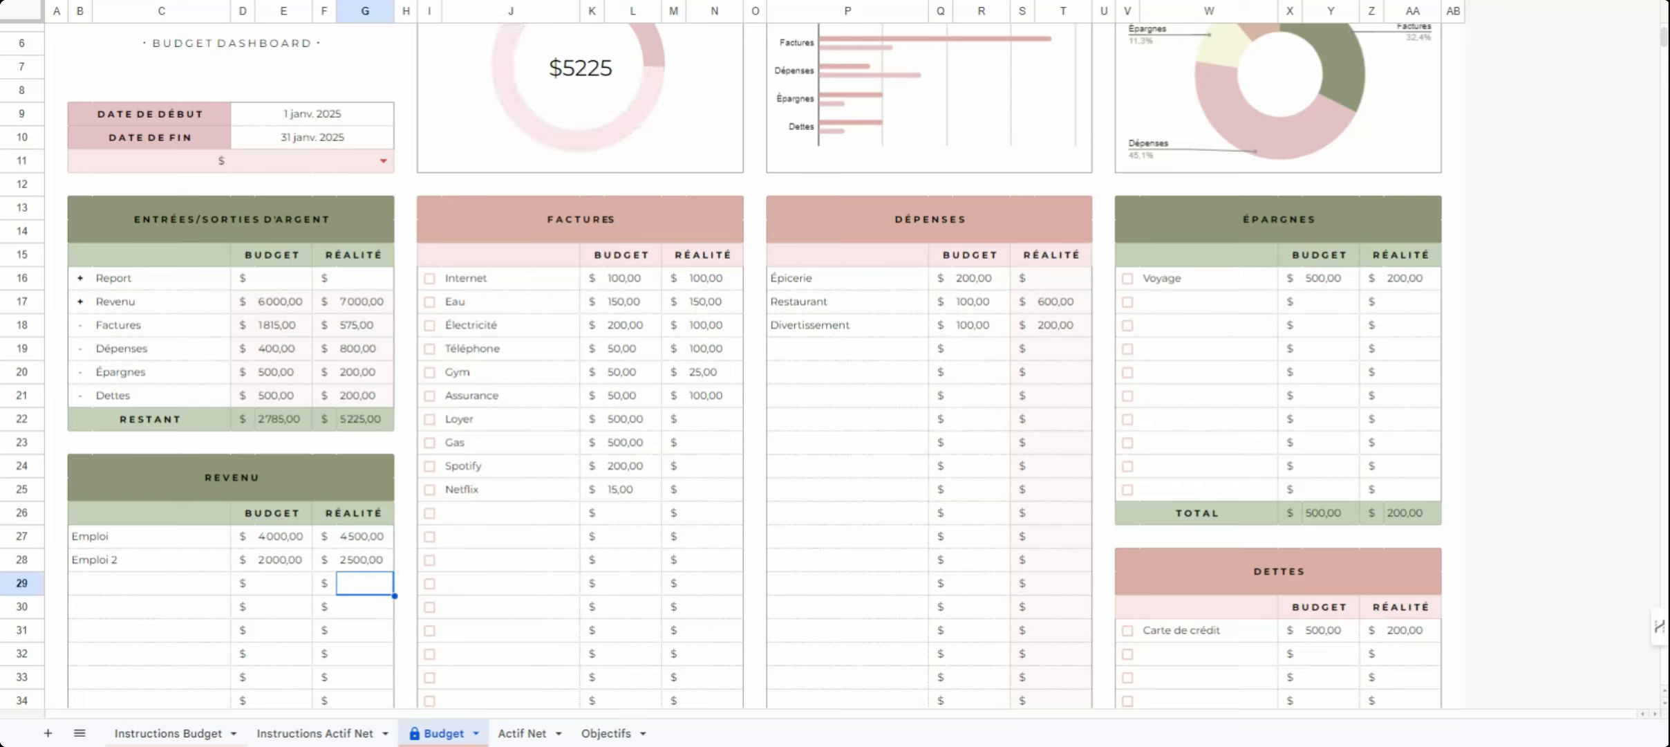
Fill in the actual bill amounts in the Factures table: Loyer 500, Gas 250, Spotify 20 and Netflix 15
click(718, 421)
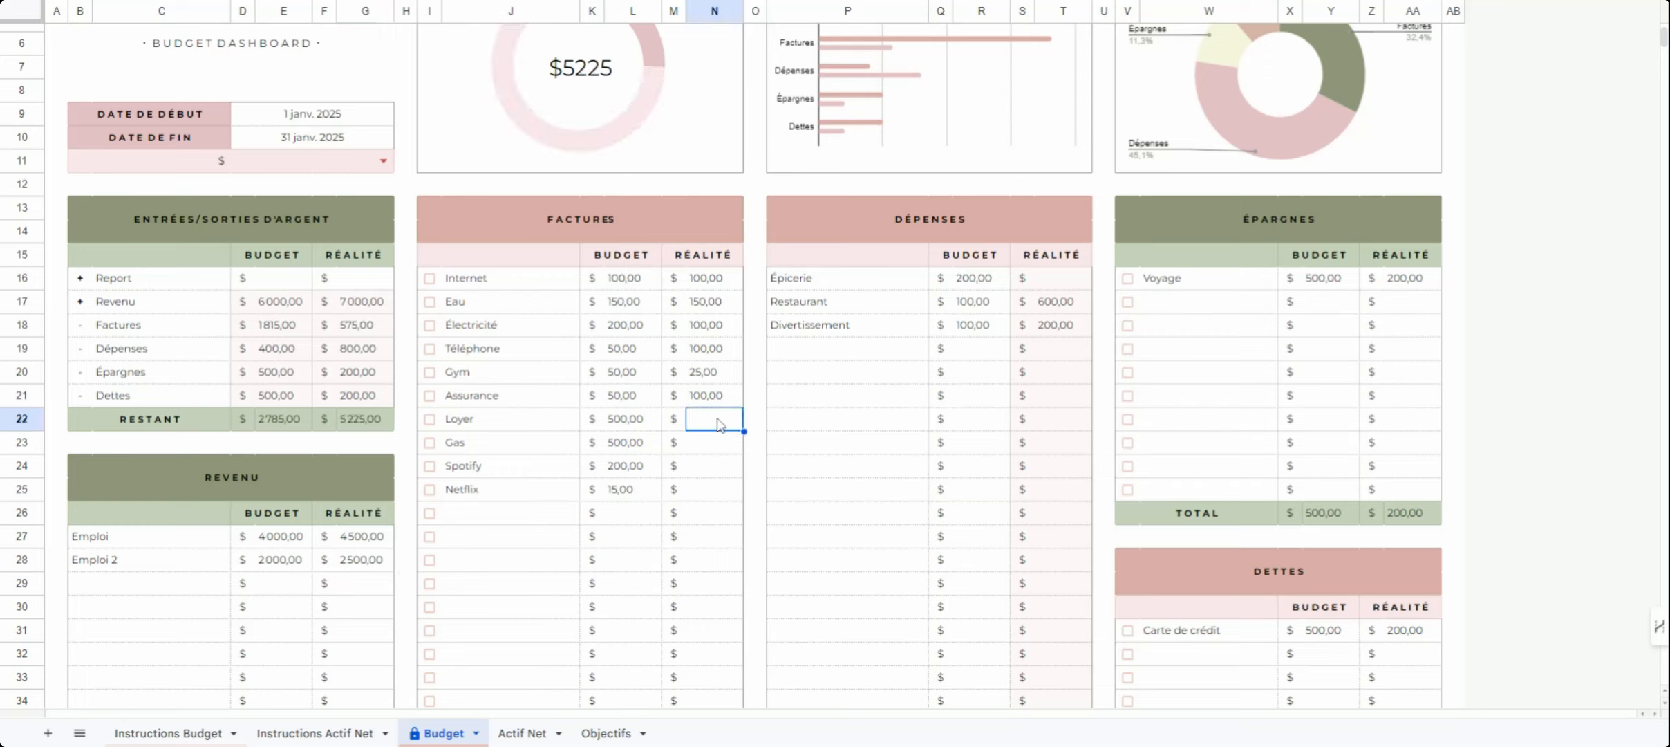
text(500)
key(Return)
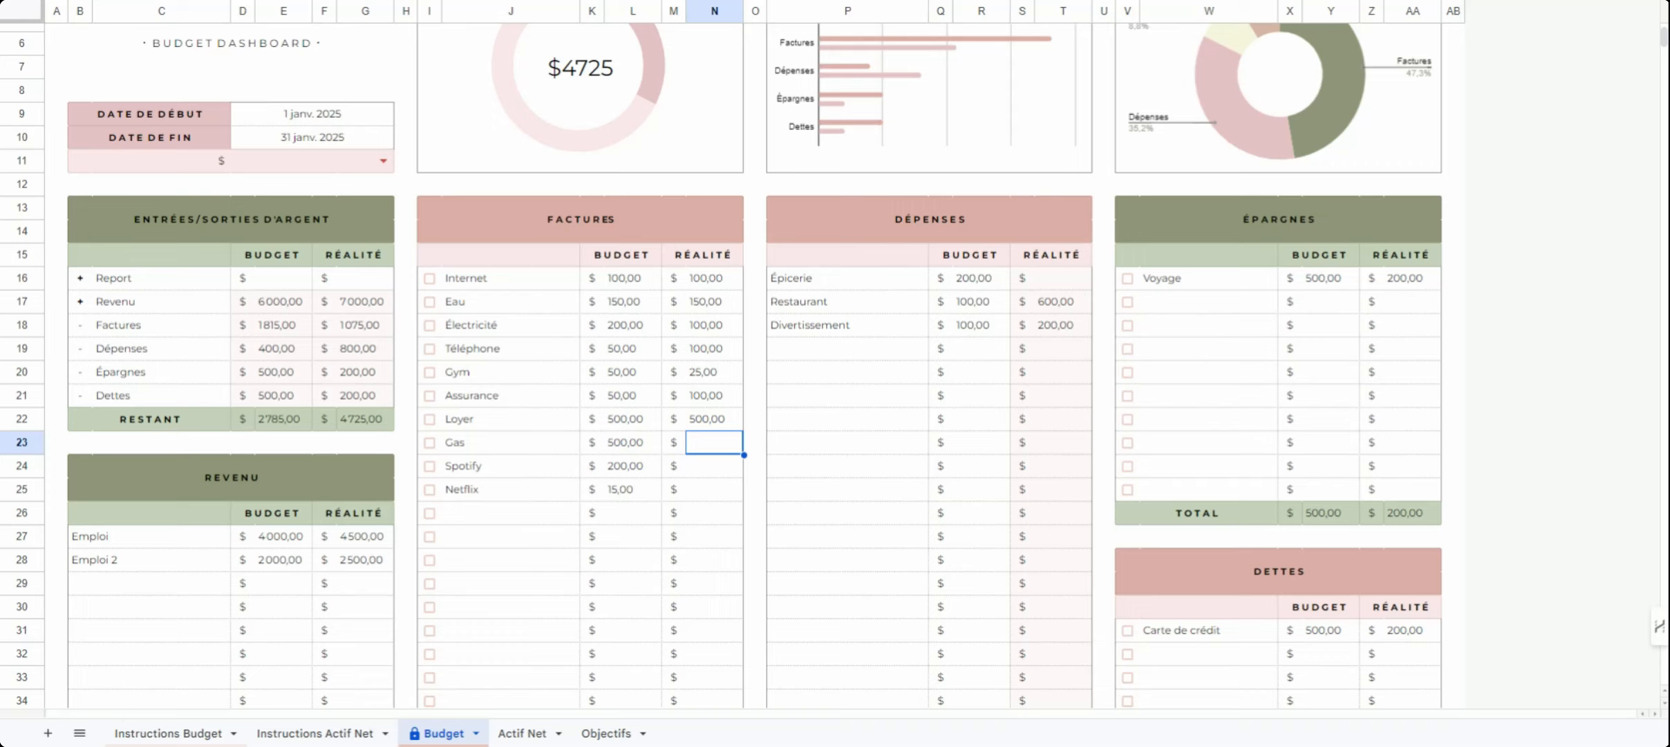
text(250)
key(Return)
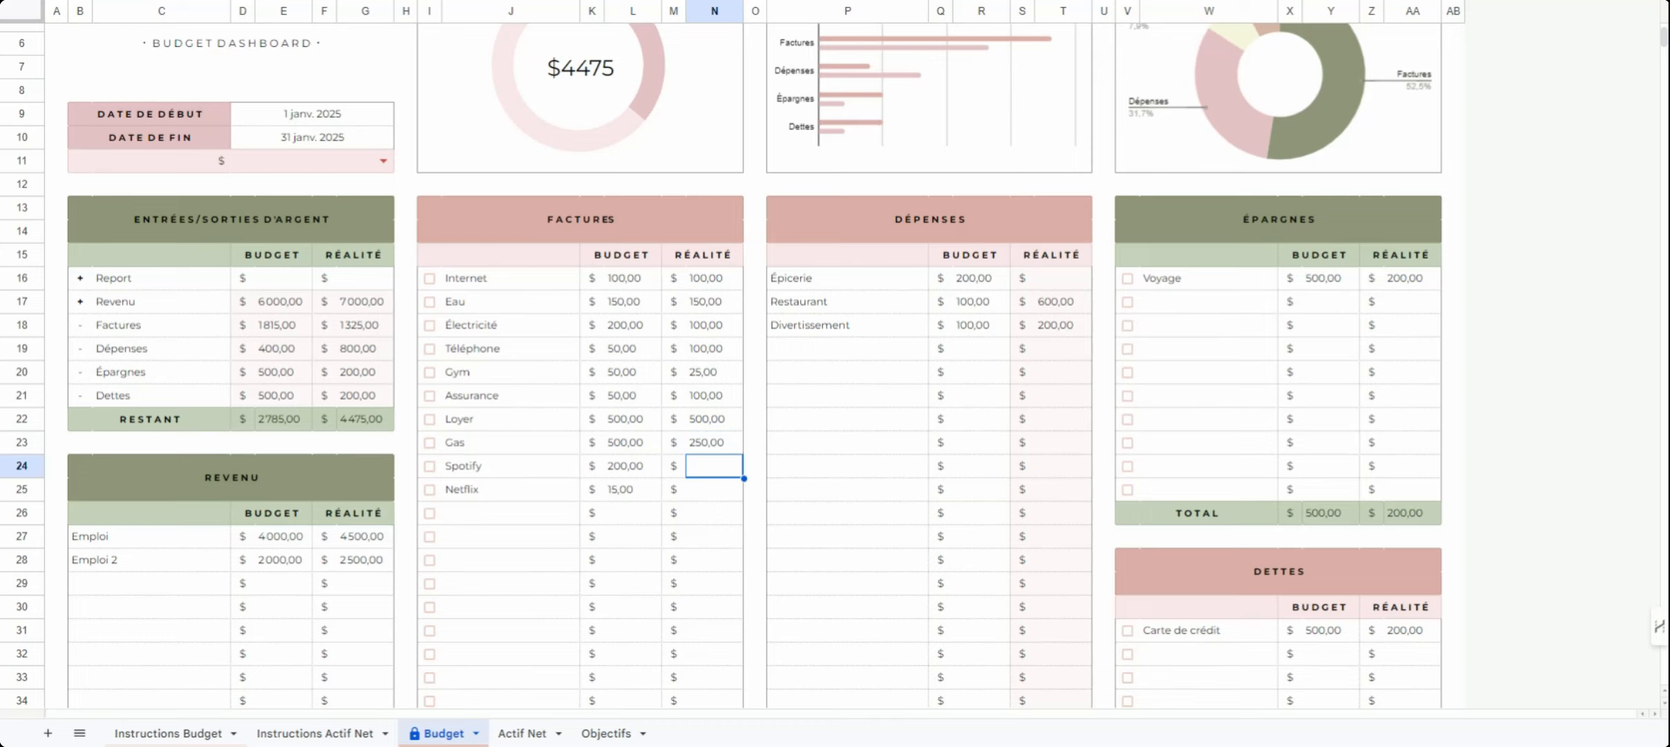
text(20)
key(Return)
text(1)
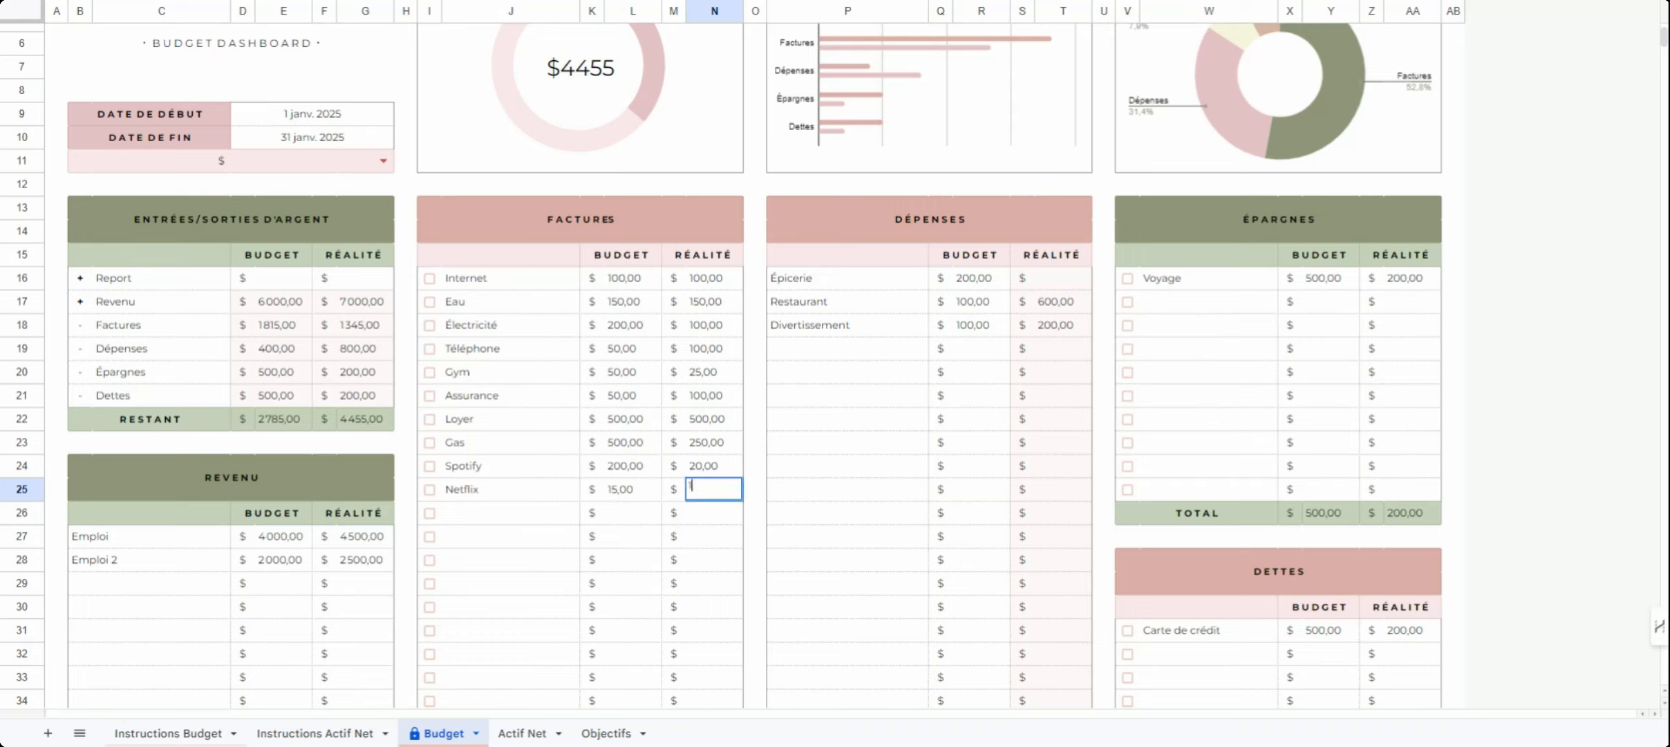
text(5)
key(Return)
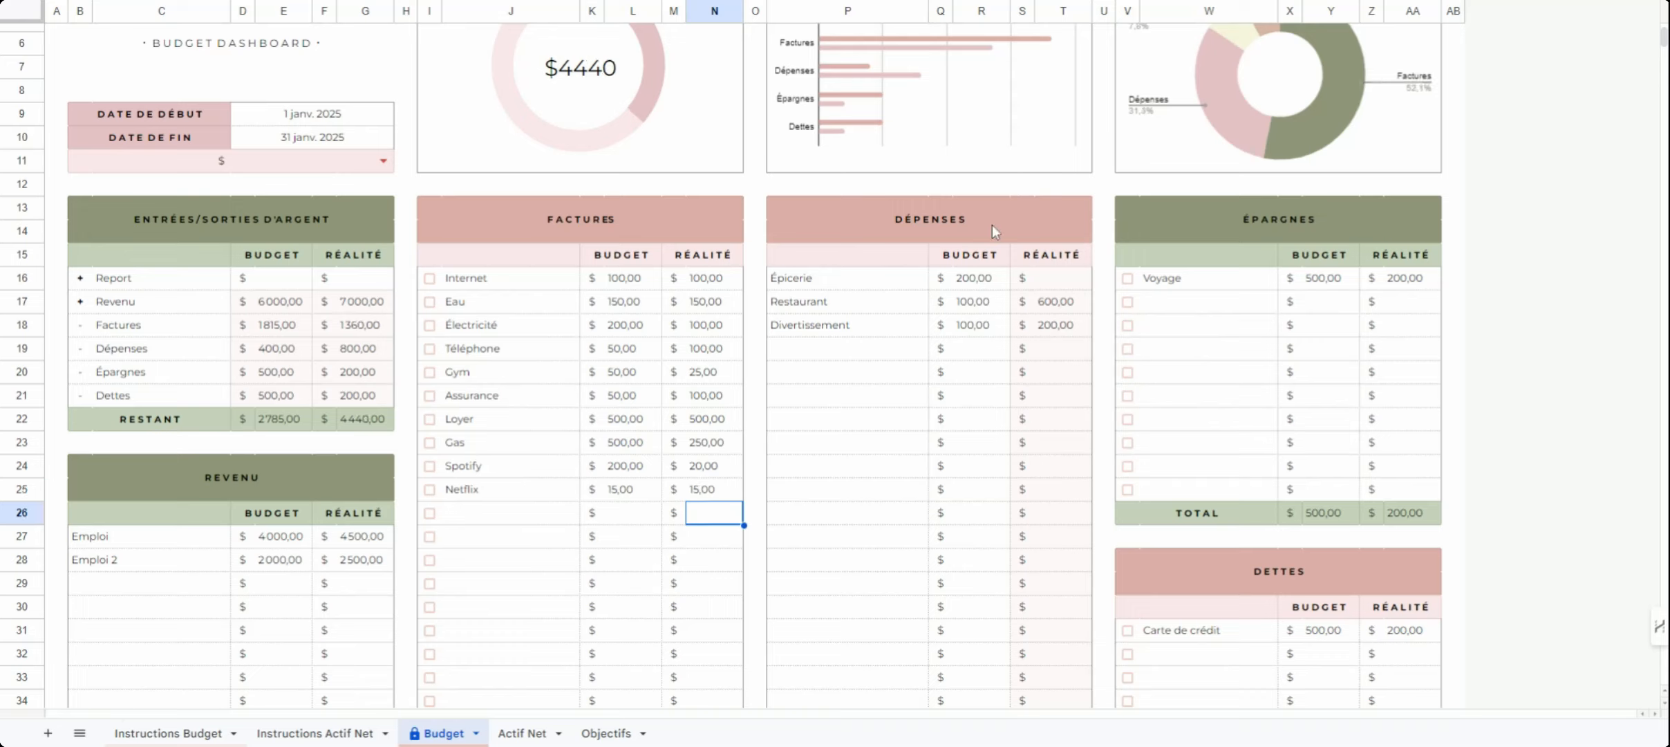
Log a new expense in row 51 of the Dépenses log, dated 15 janv. 2025, for 100 in the Épicerie category
scroll(698, 368, down, 3)
scroll(698, 368, down, 8)
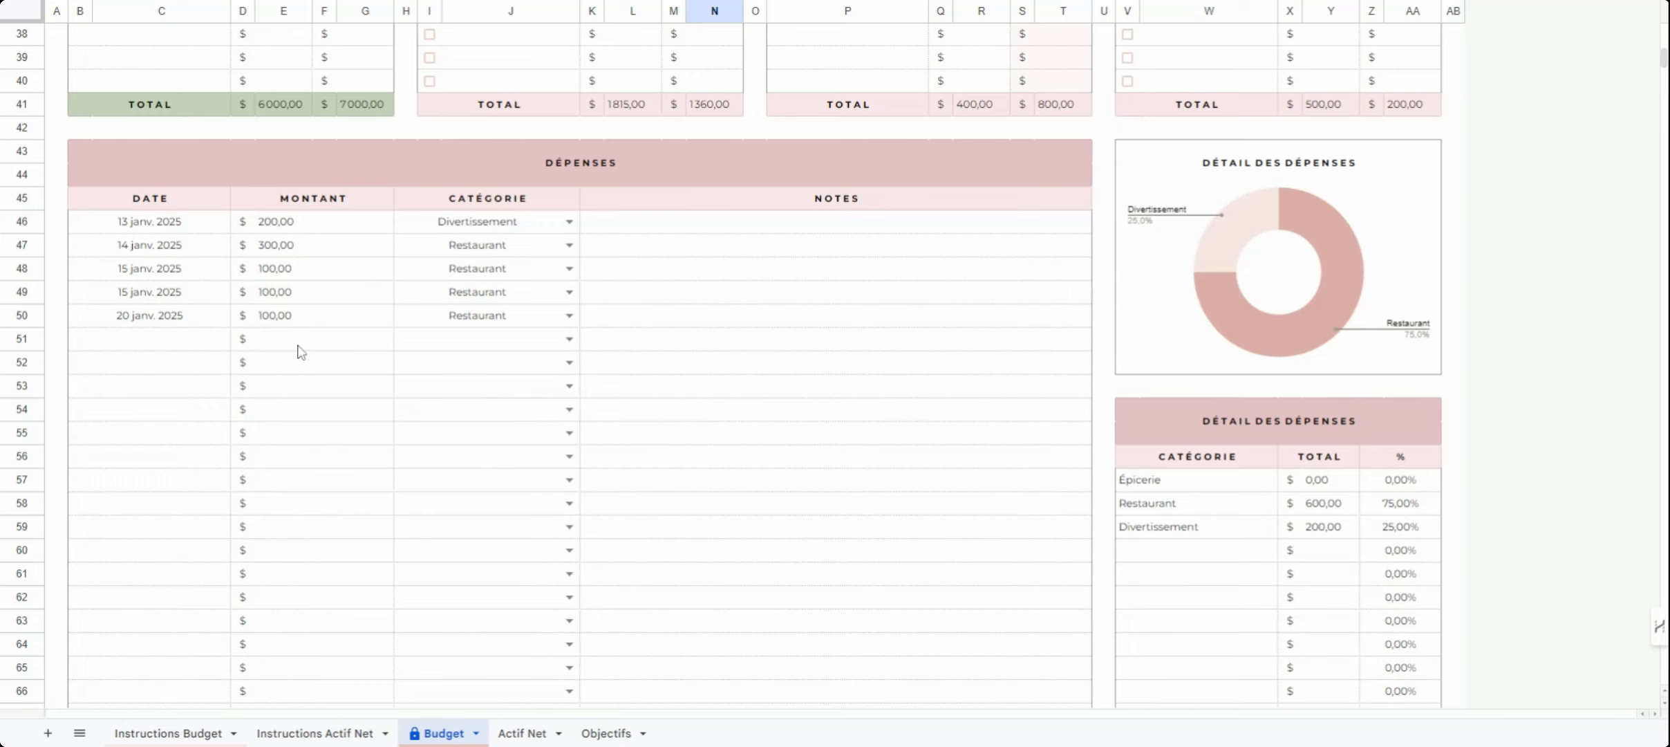
double_click(161, 343)
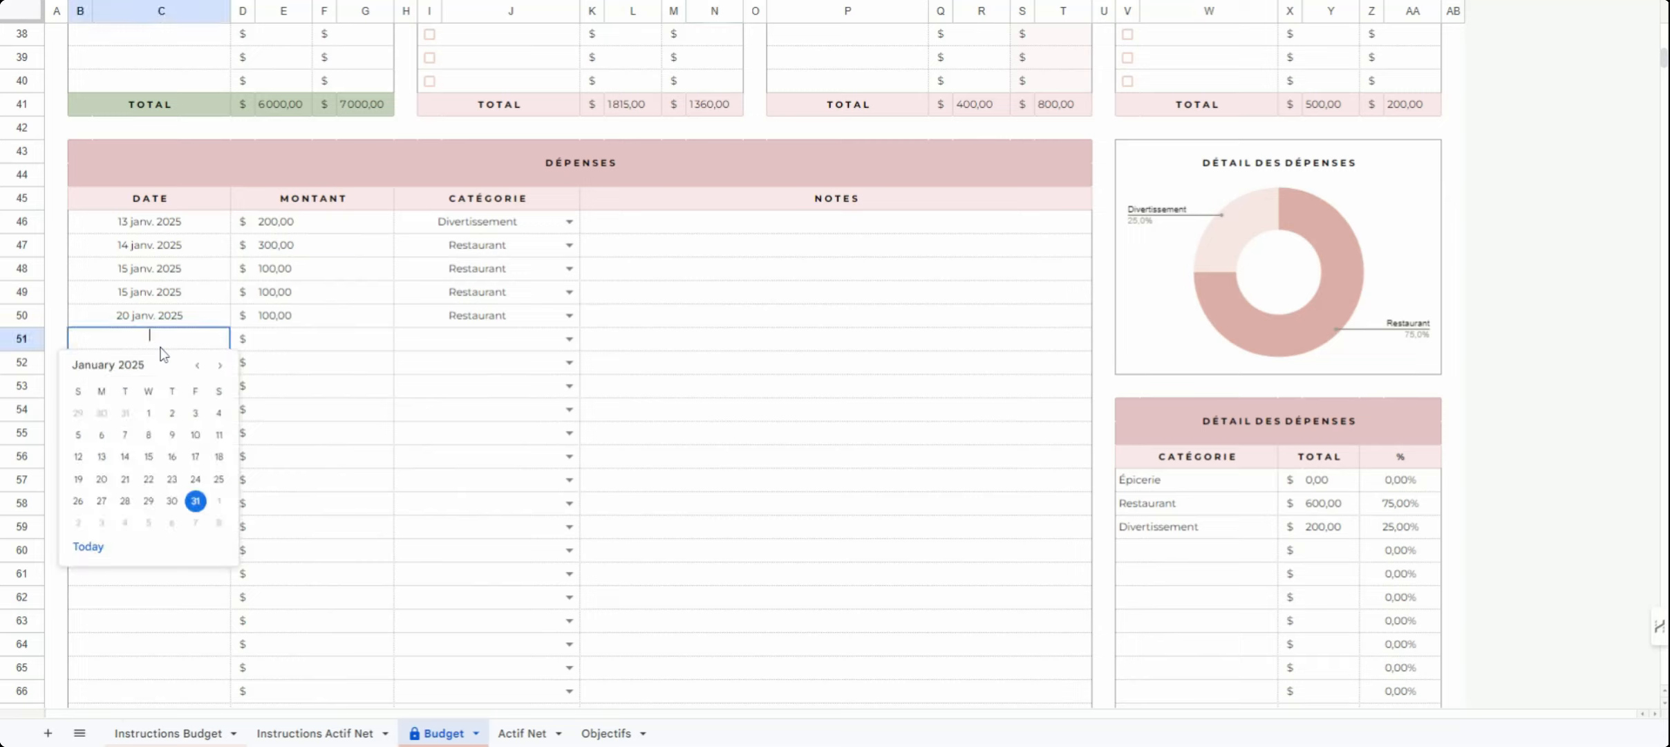
click(148, 456)
click(298, 338)
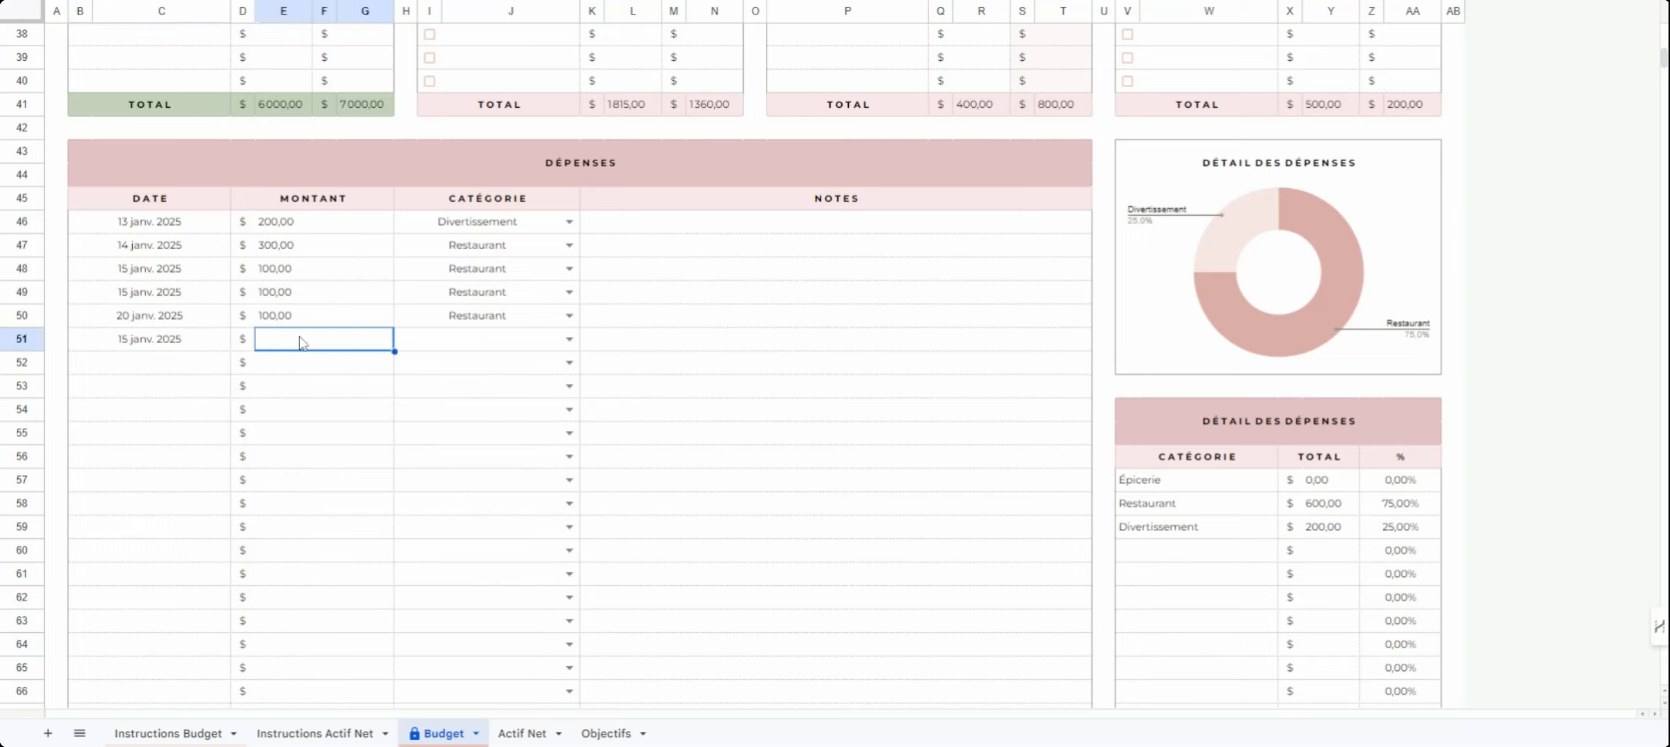
key(Return)
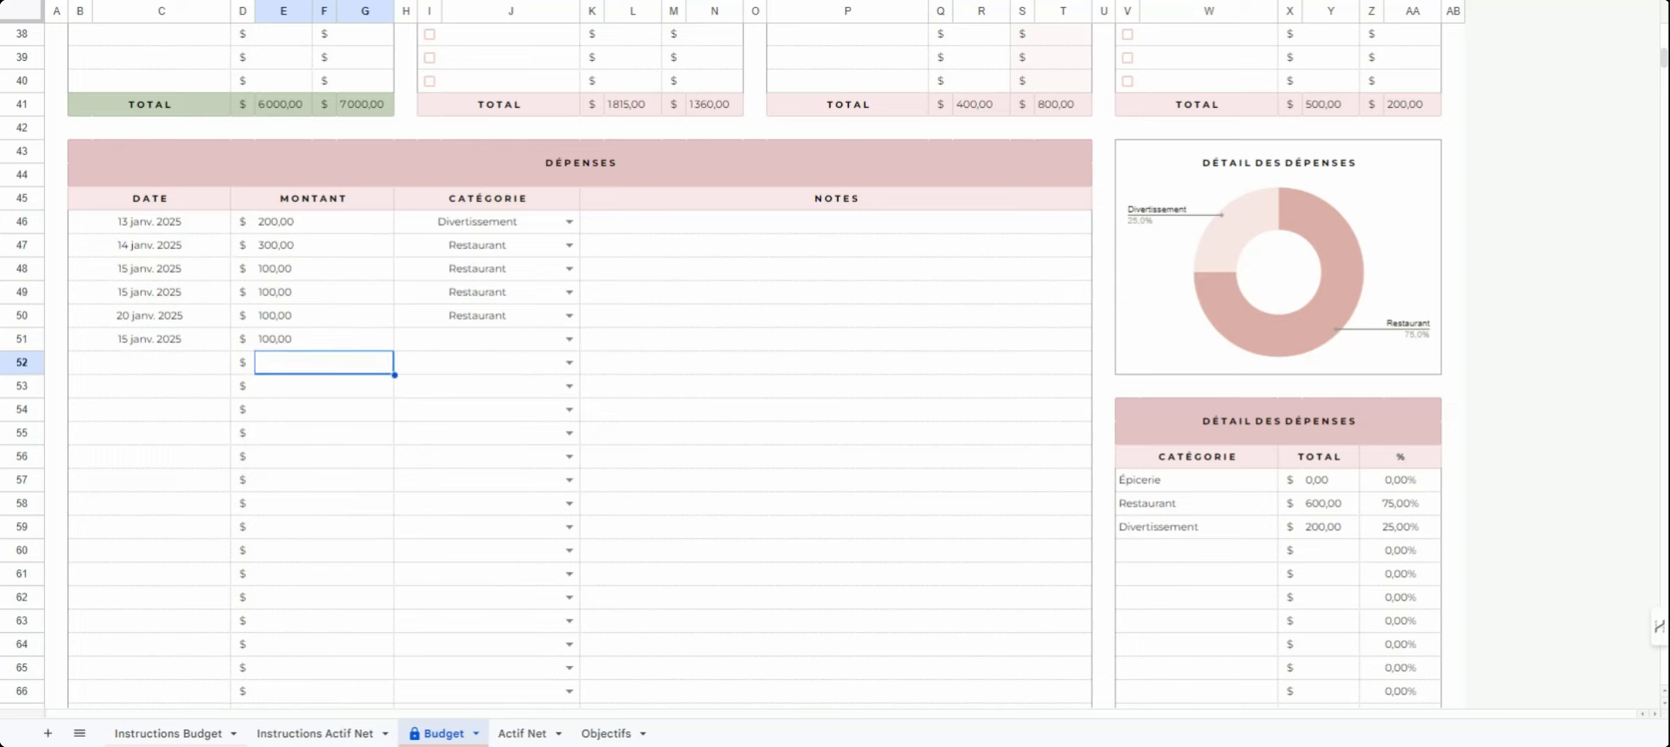
click(569, 338)
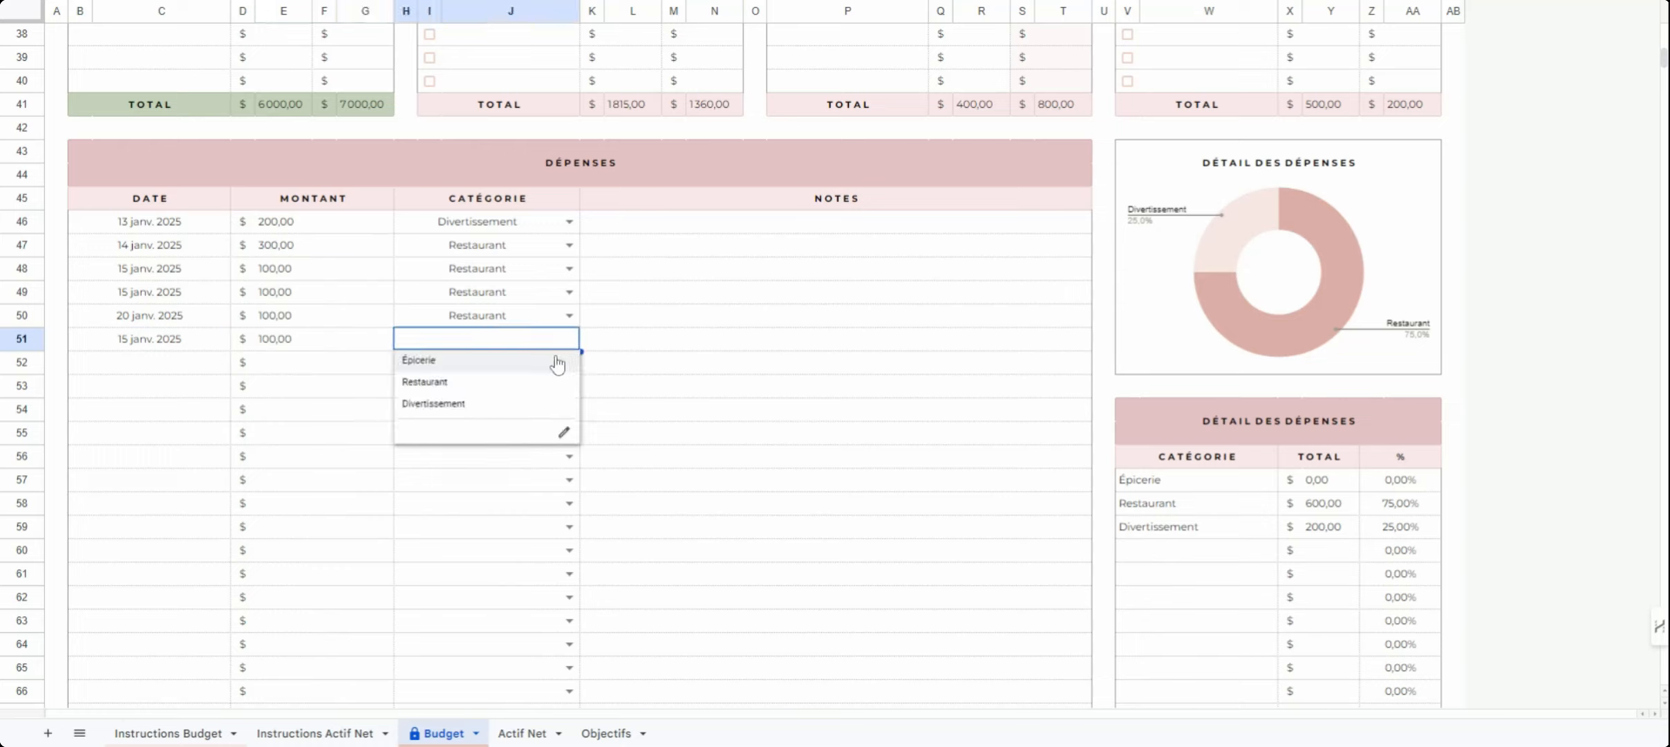
key(Return)
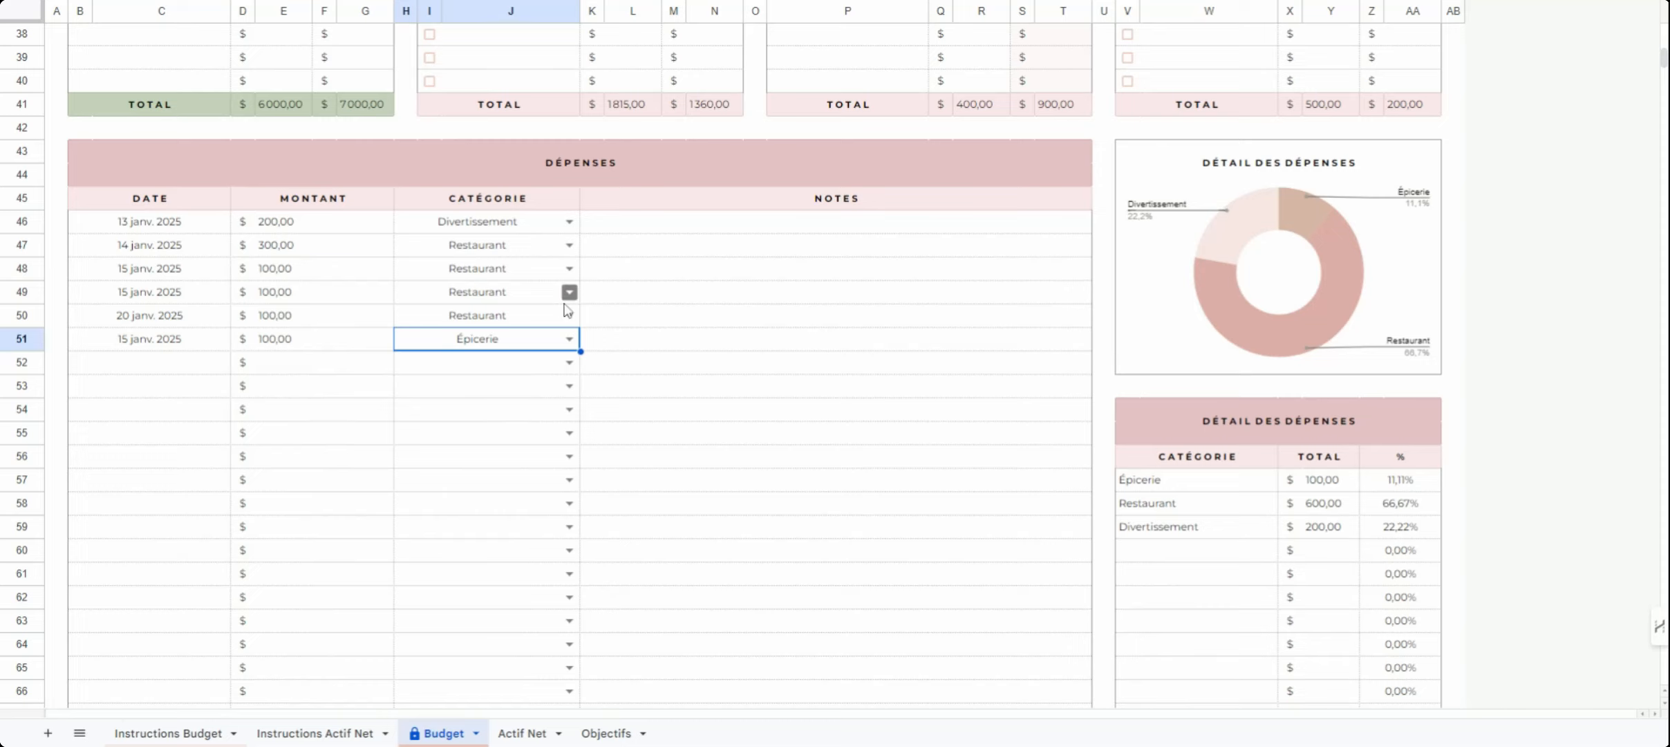
Review the summary tables, the dashboard charts and the notes column of the expense log
scroll(763, 473, up, 10)
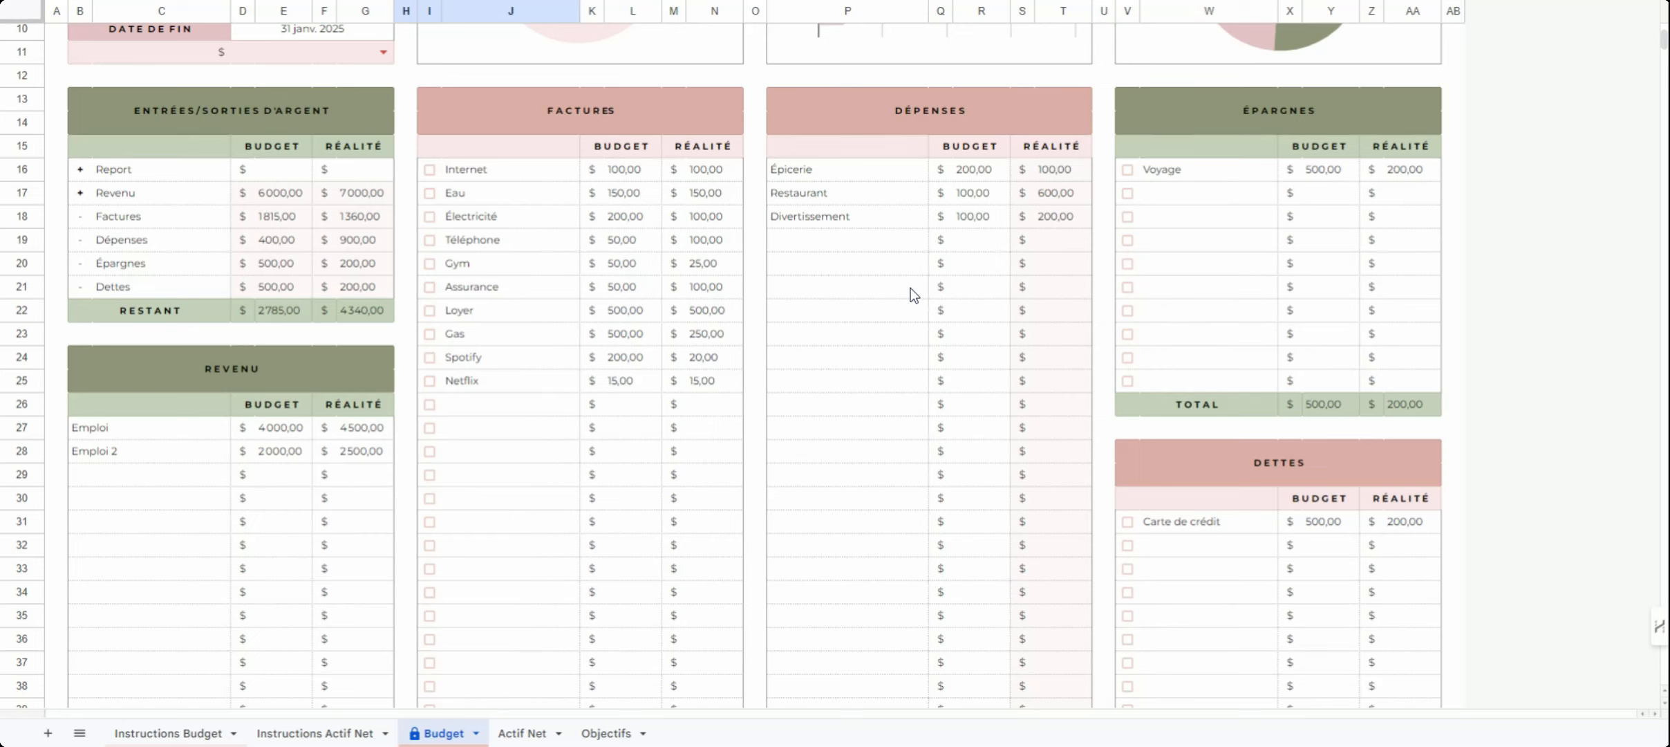
scroll(1221, 525, down, 3)
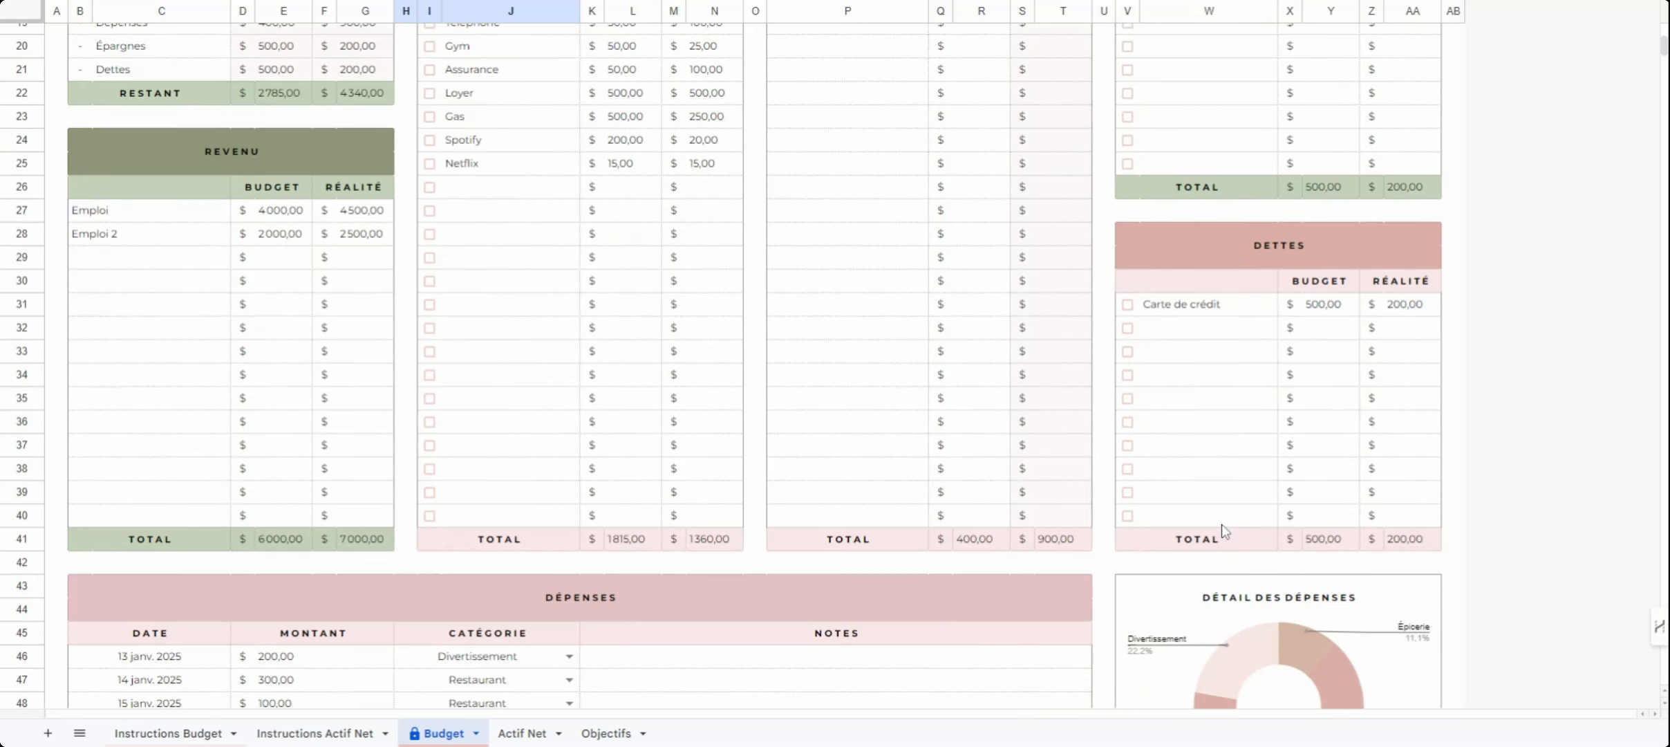
scroll(954, 470, up, 6)
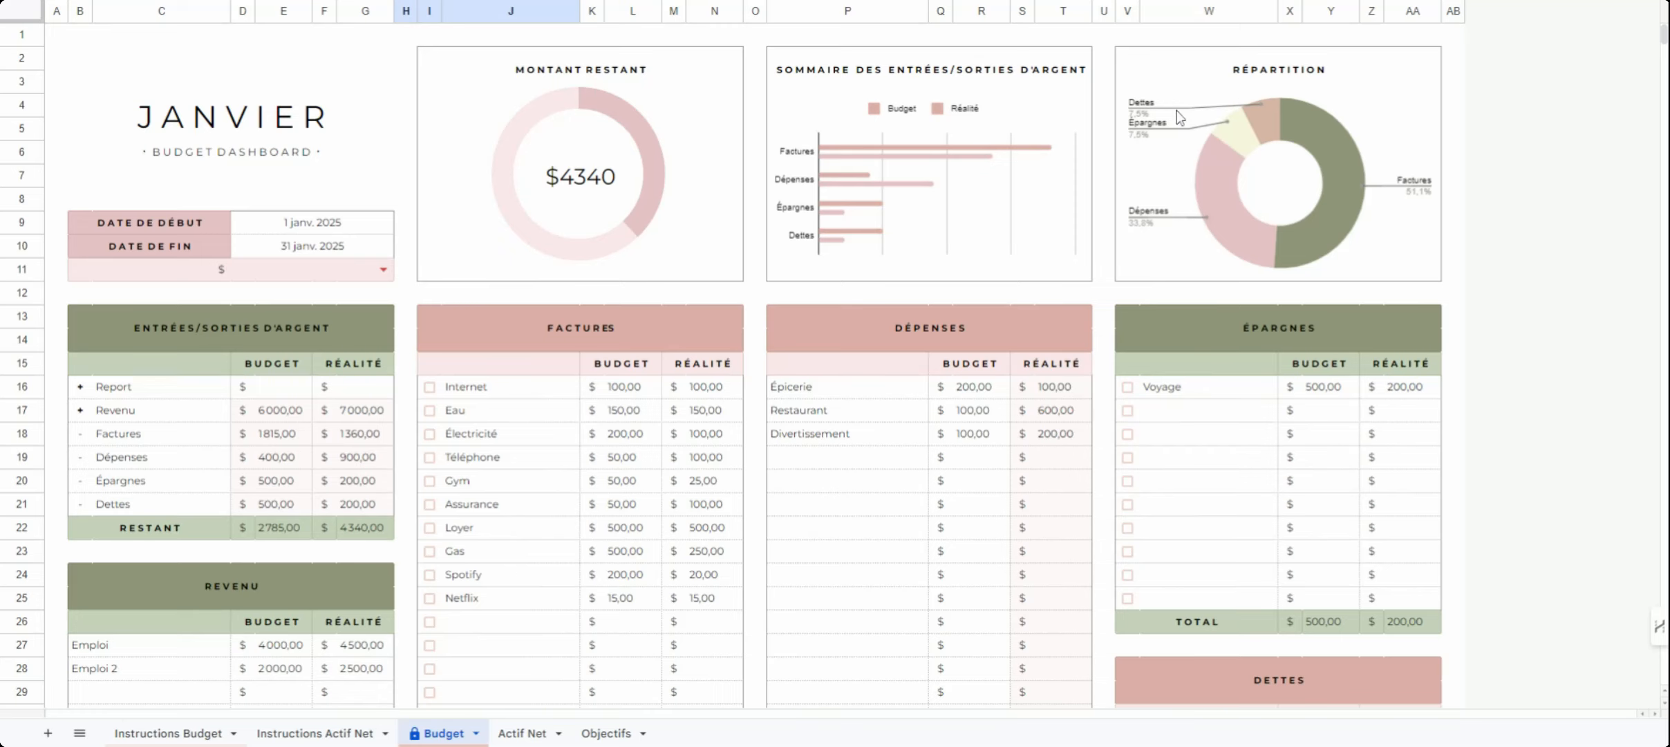
scroll(998, 263, down, 10)
scroll(1359, 262, down, 2)
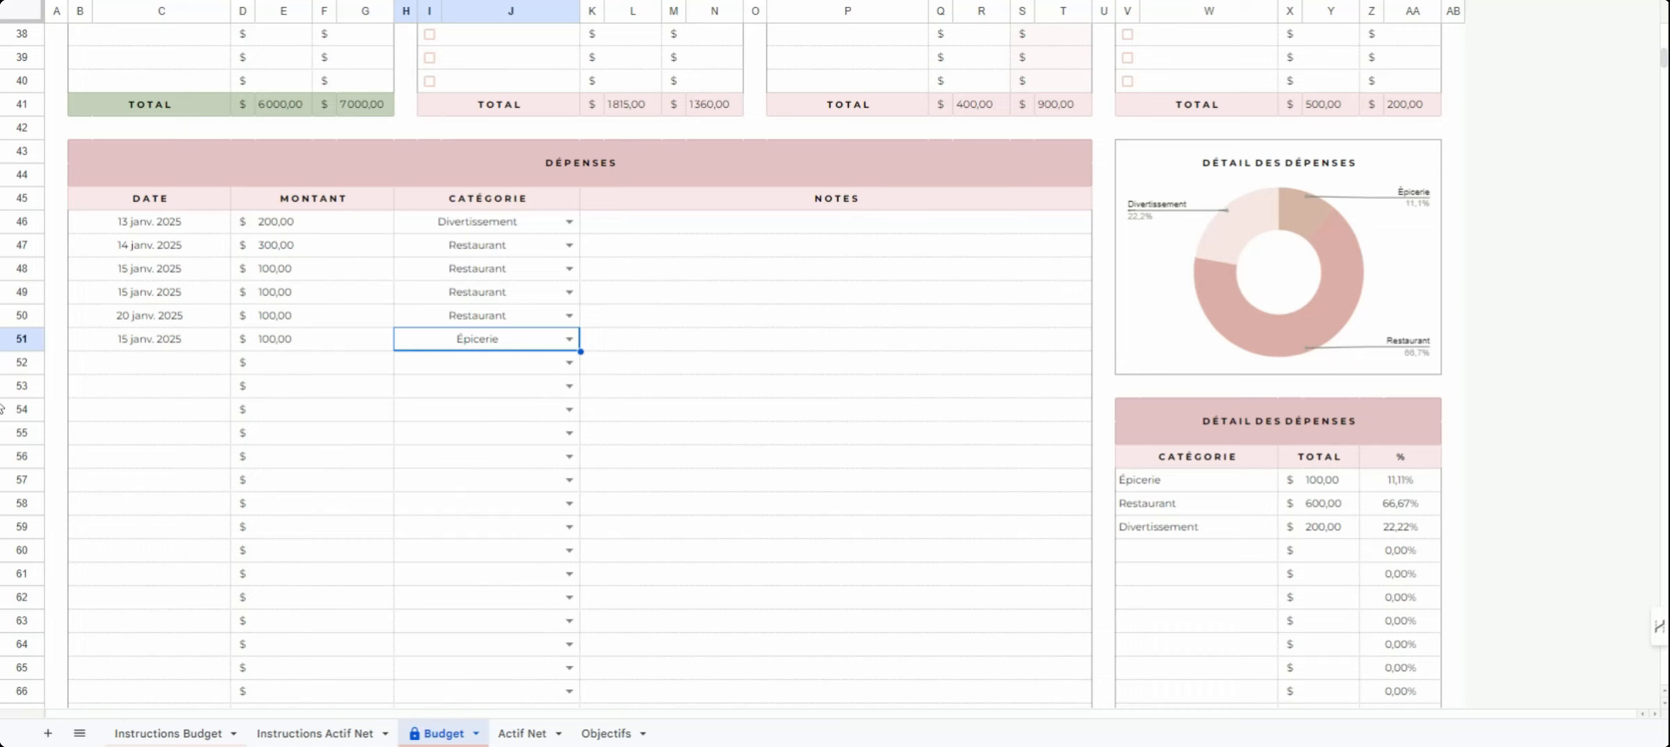
click(850, 349)
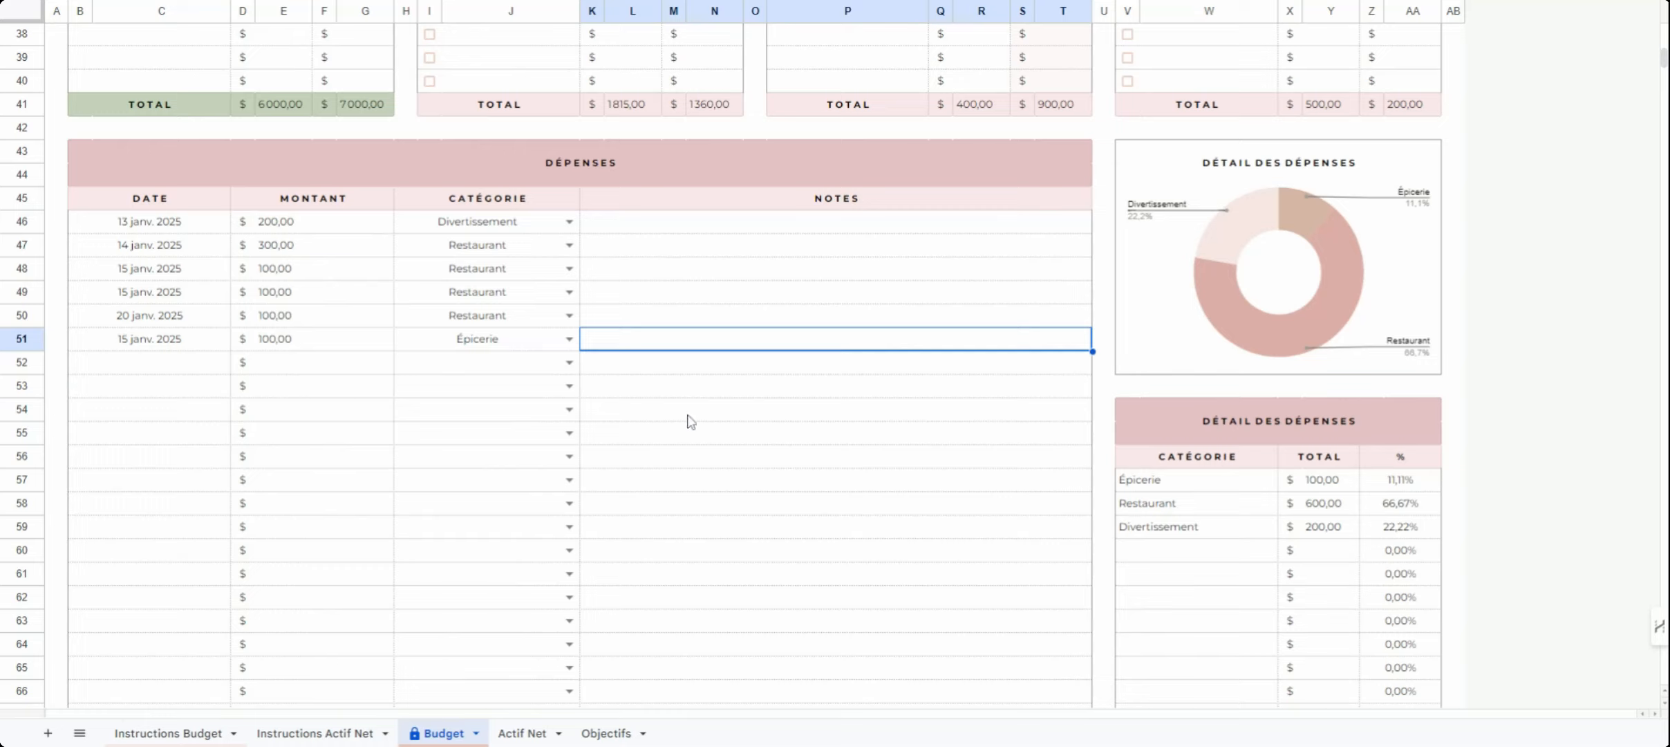
scroll(661, 411, up, 12)
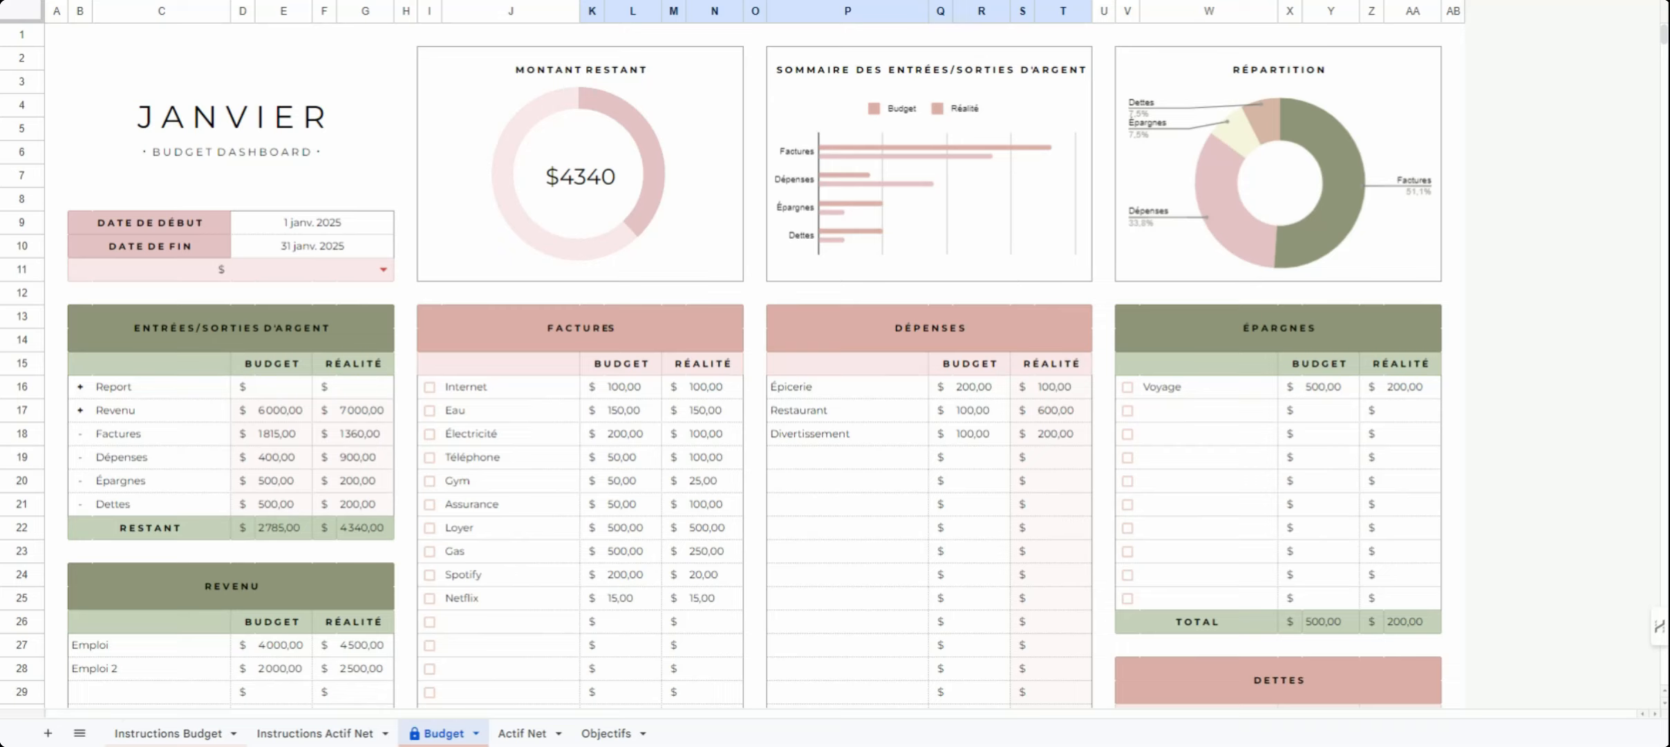
right_click(453, 738)
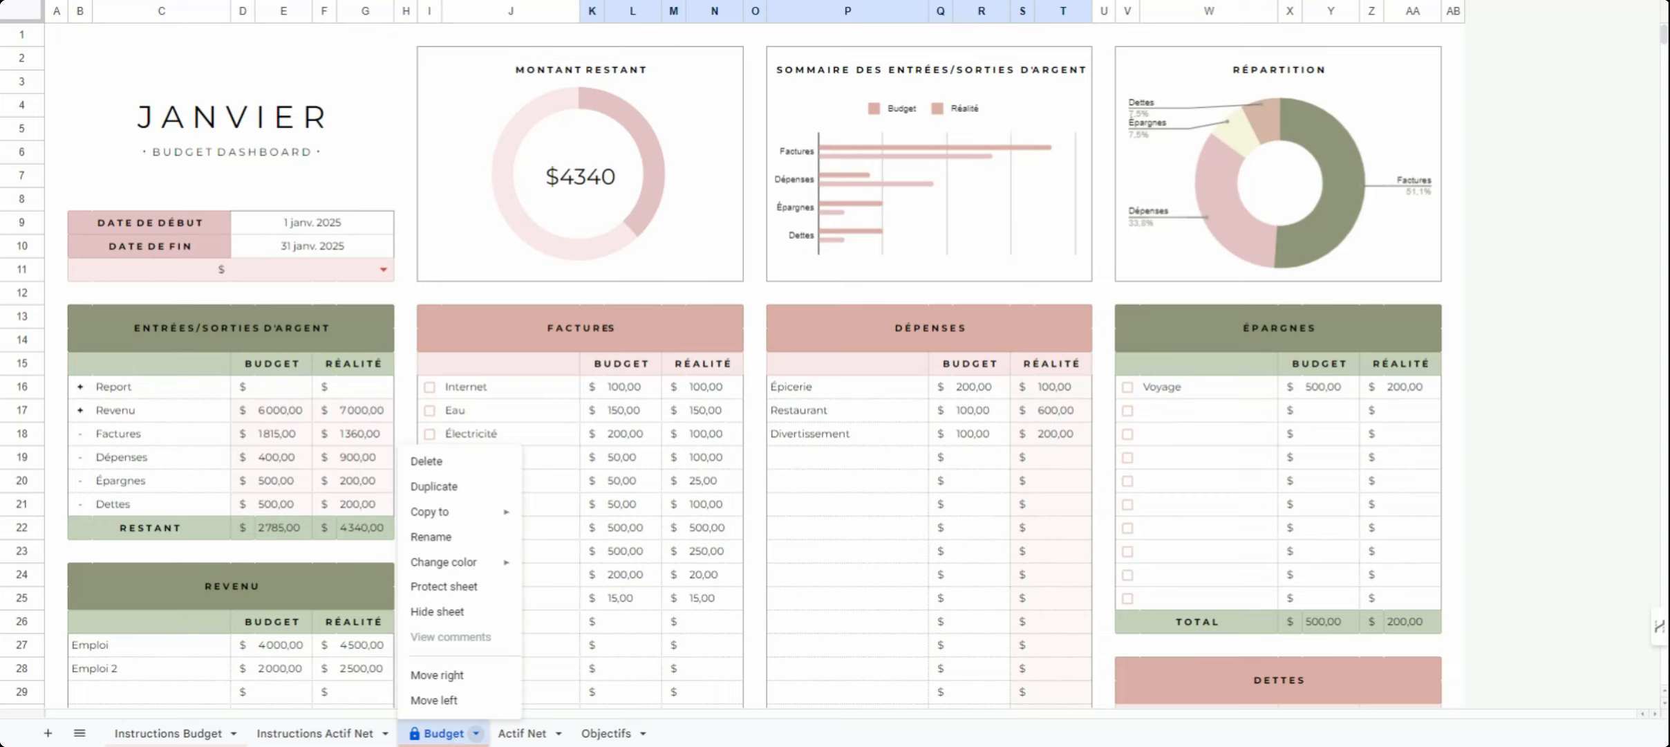
click(809, 736)
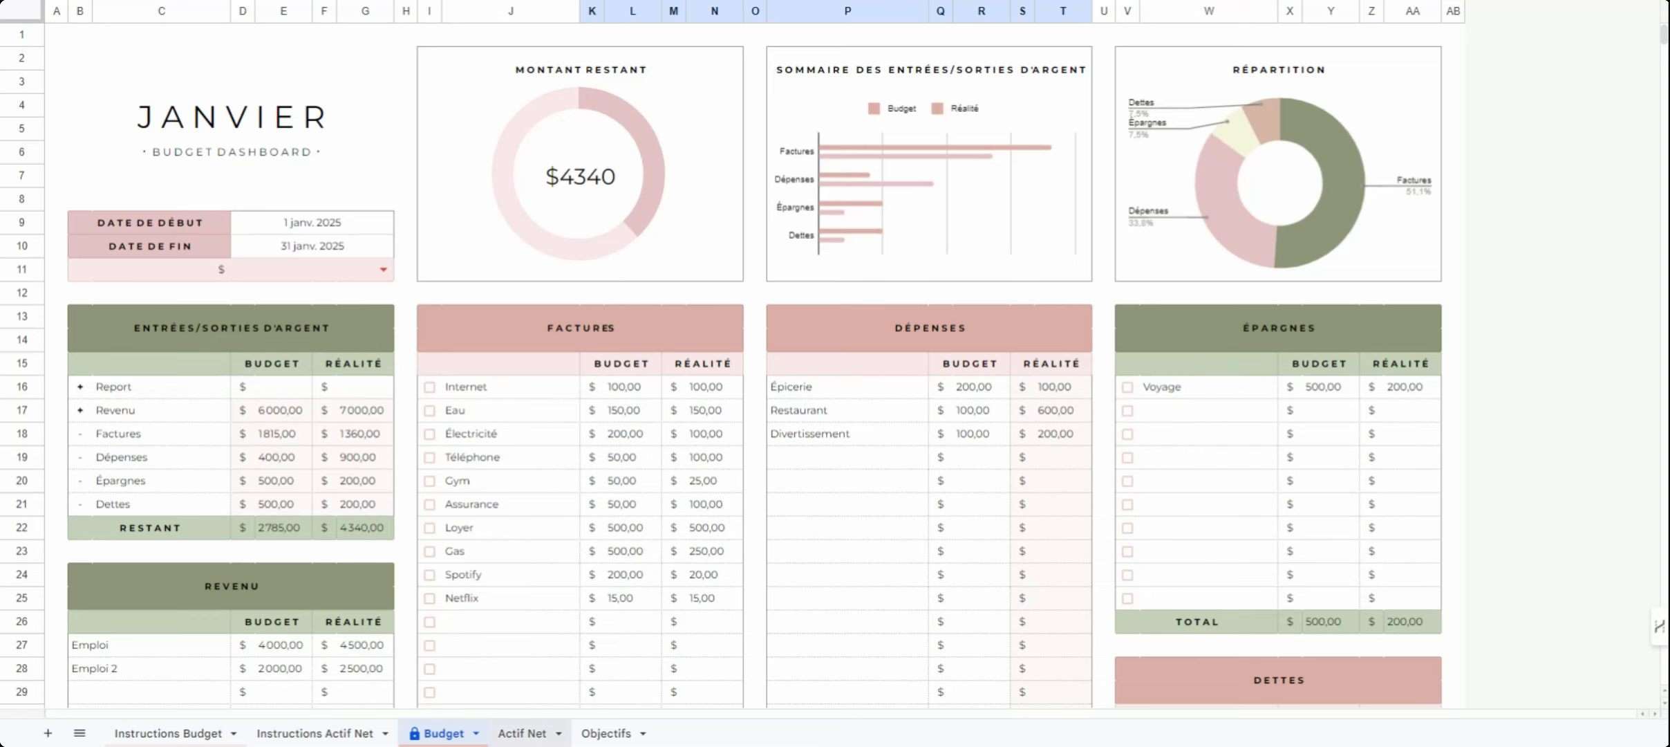
On the Actif Net sheet, view the calendar of the Date de début cell and set the Objectif amount to 100000
click(520, 734)
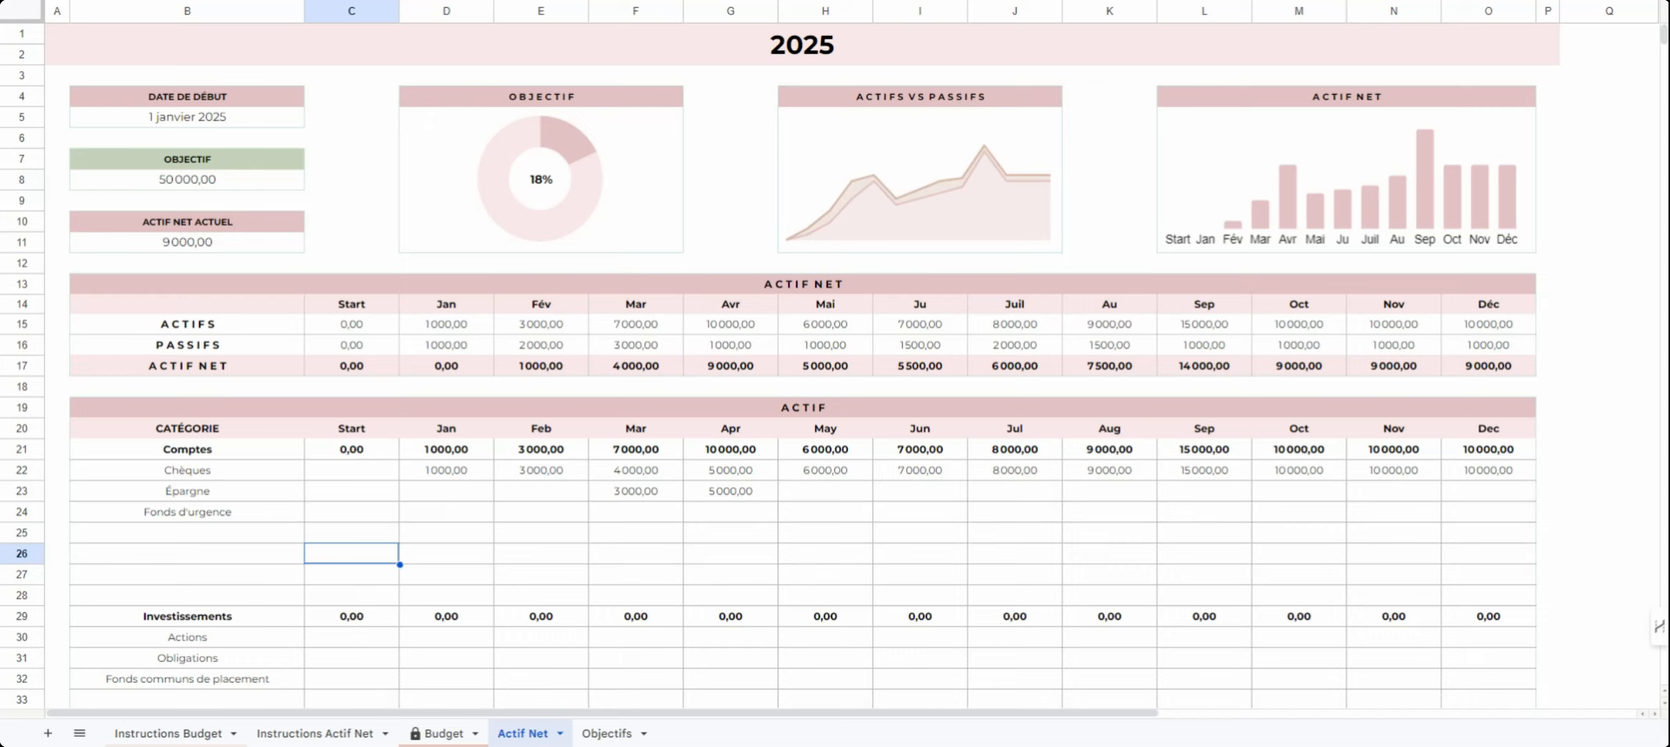
click(232, 116)
double_click(233, 116)
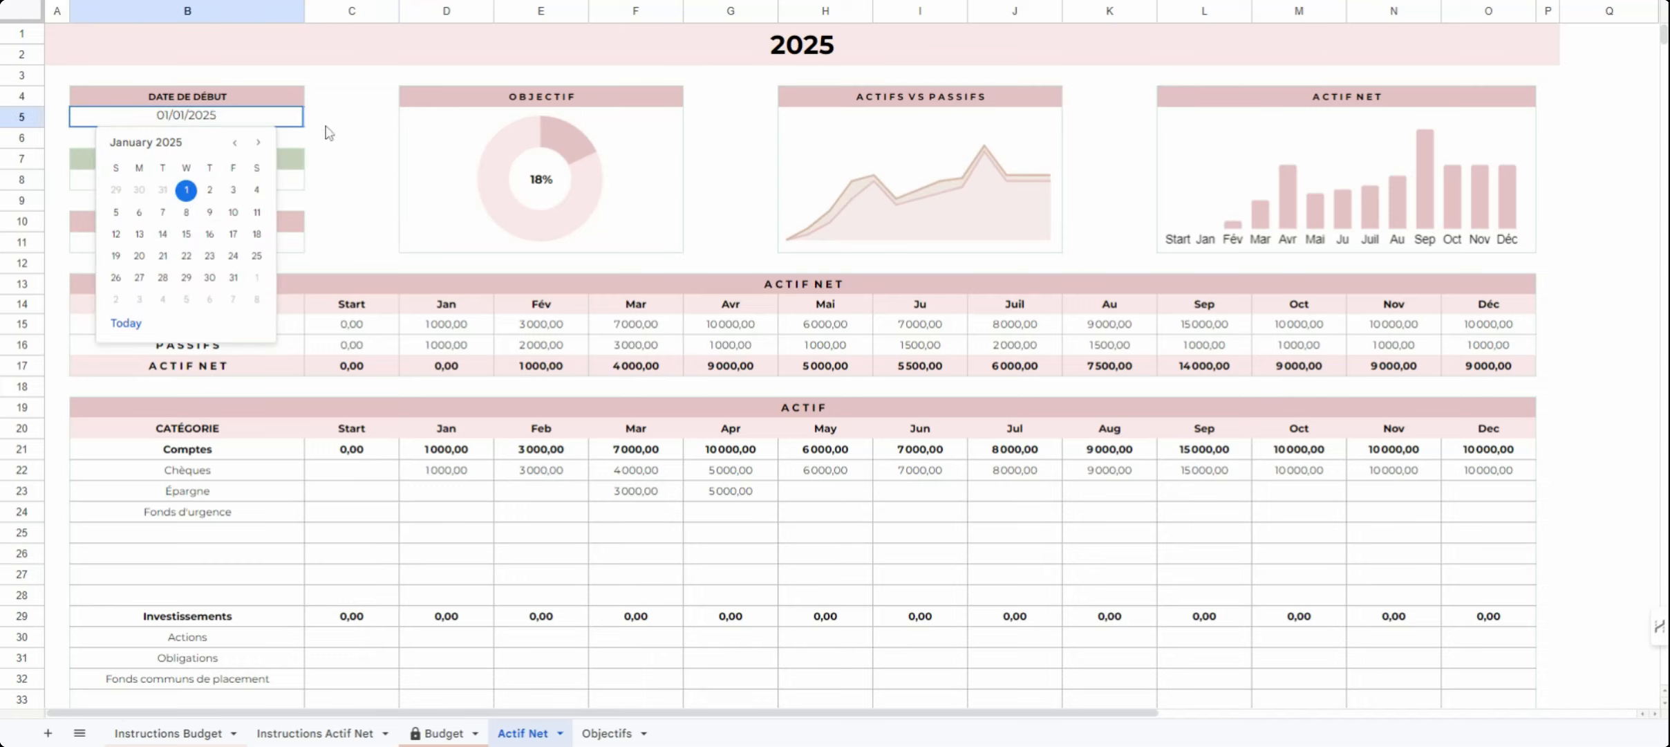
click(318, 122)
click(198, 183)
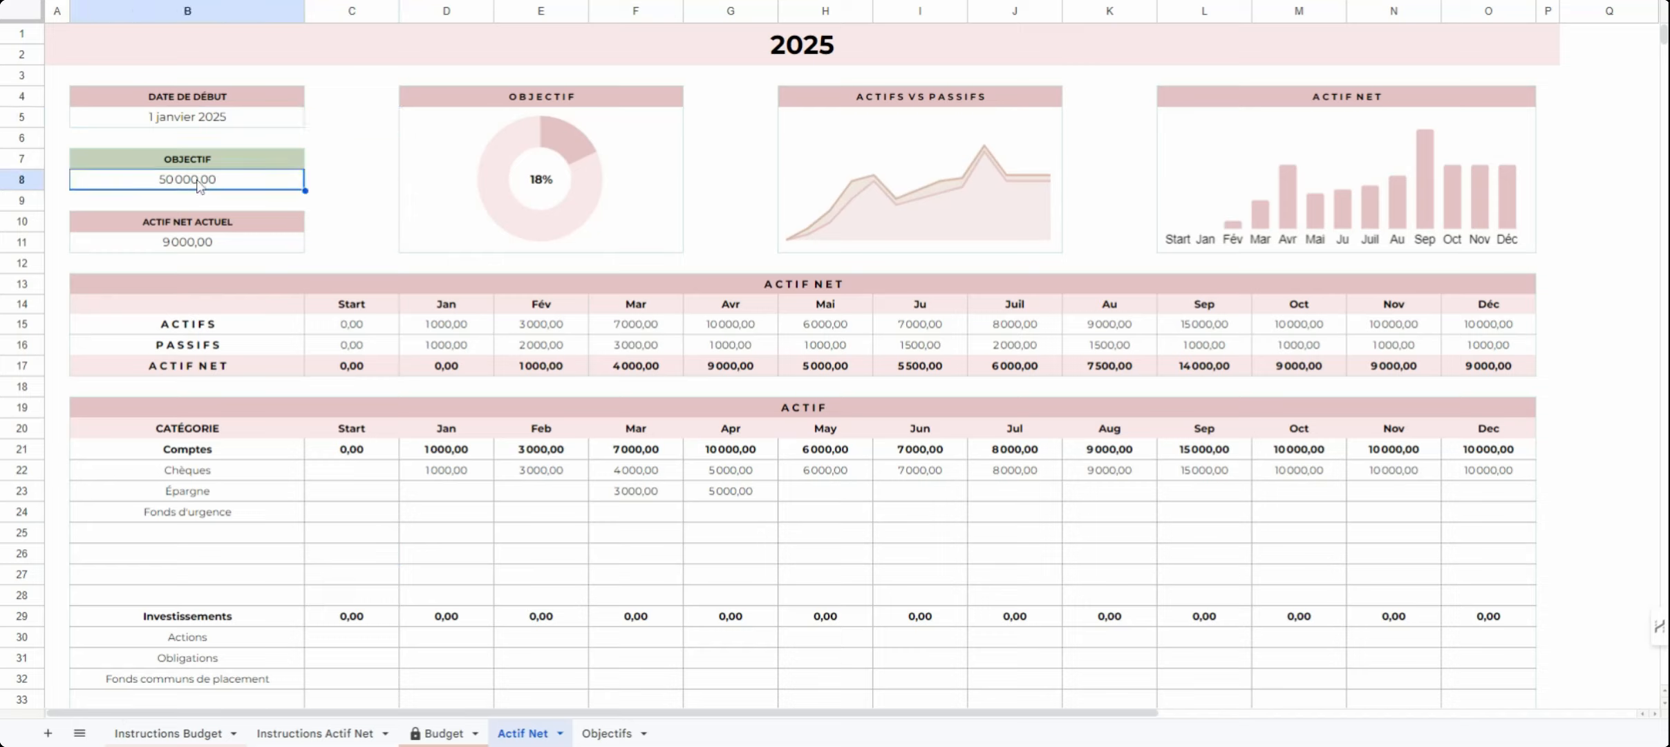
text(100000)
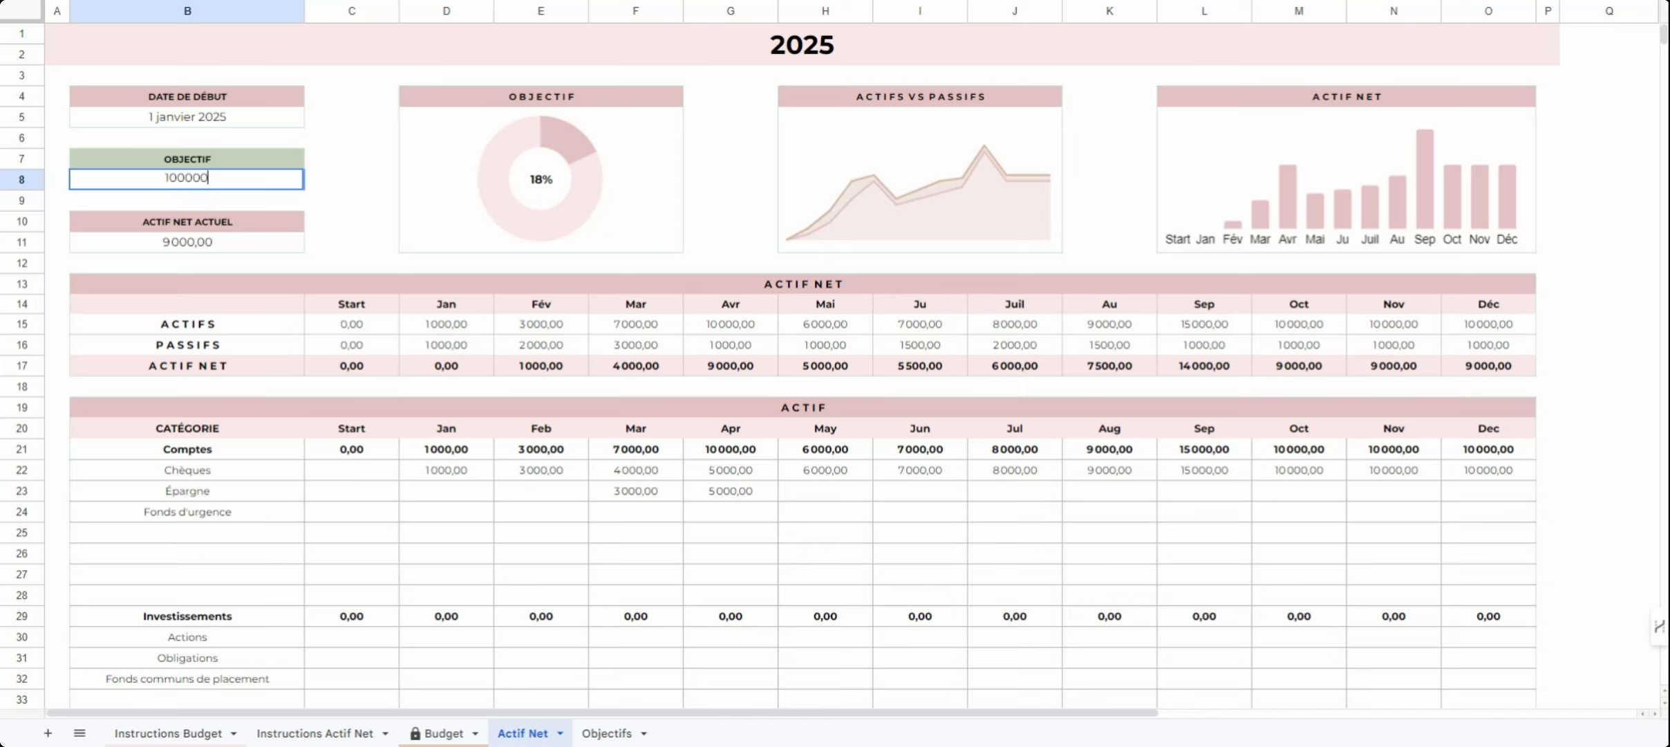
key(Return)
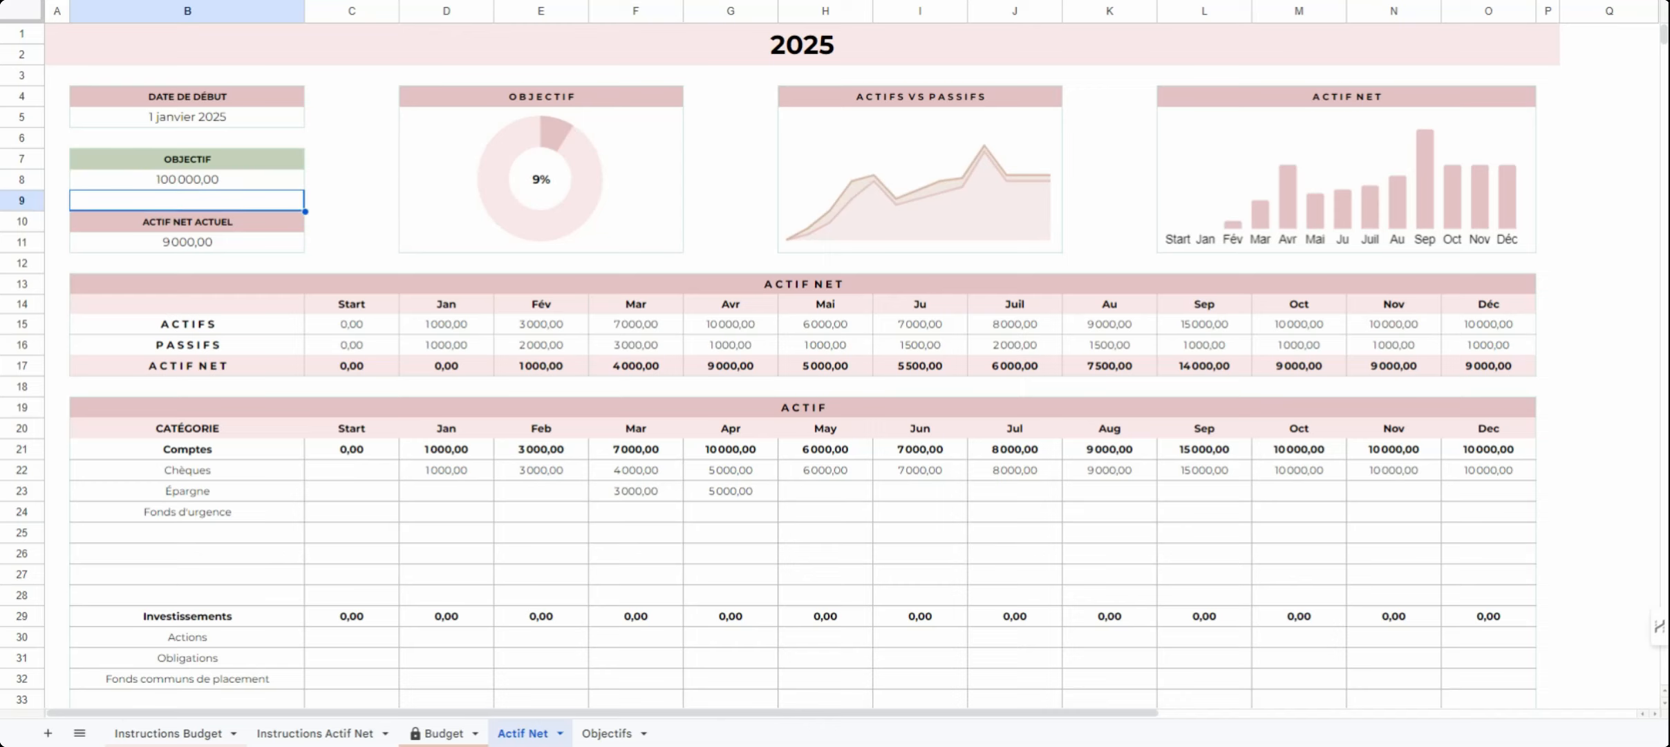
Examine the asset categories of the Actif table and the debt categories of the Passifs table, down to their totals
scroll(270, 384, down, 2)
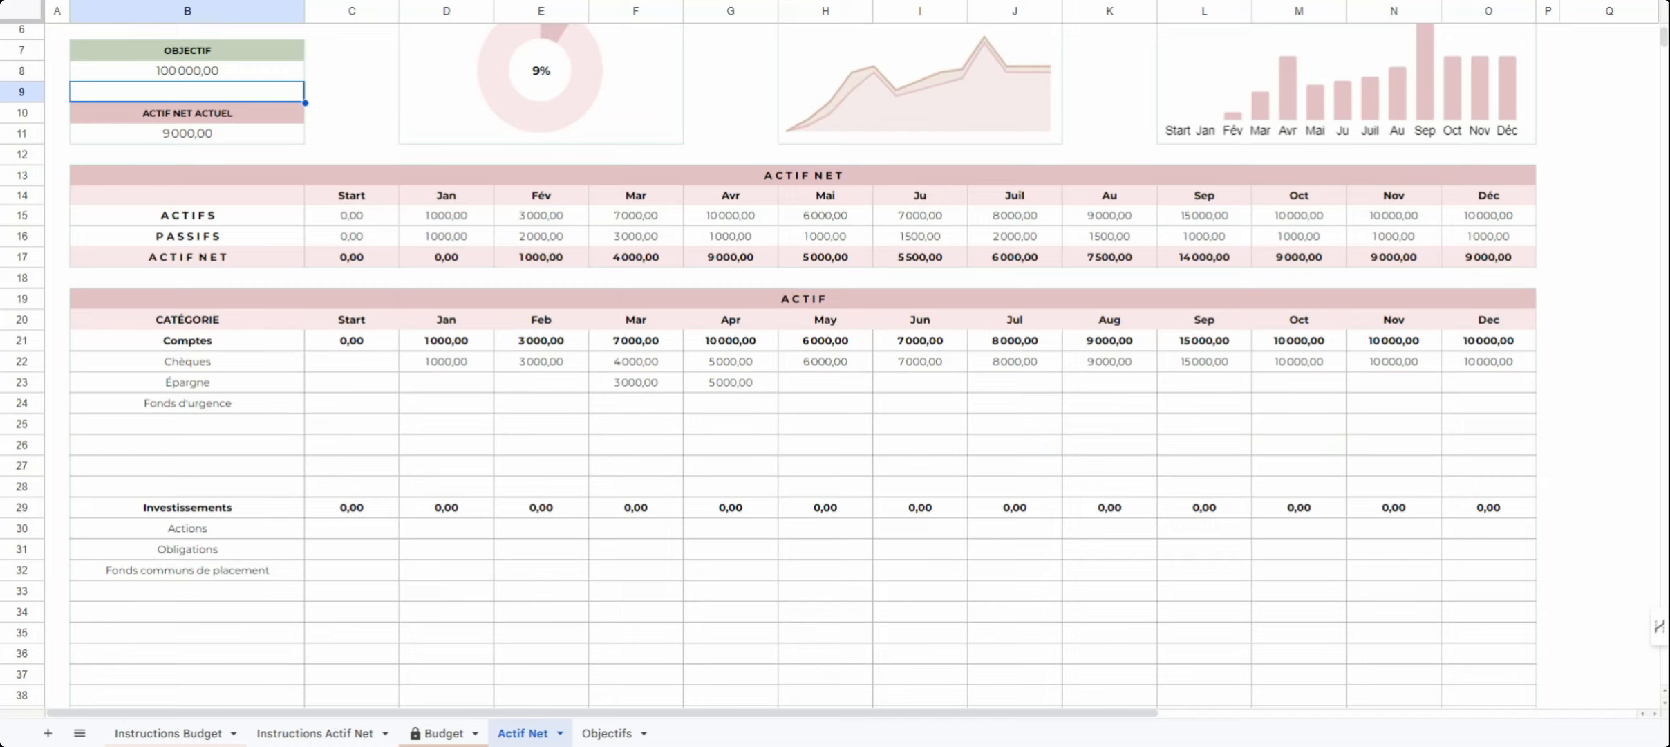
scroll(298, 424, down, 2)
scroll(300, 423, down, 2)
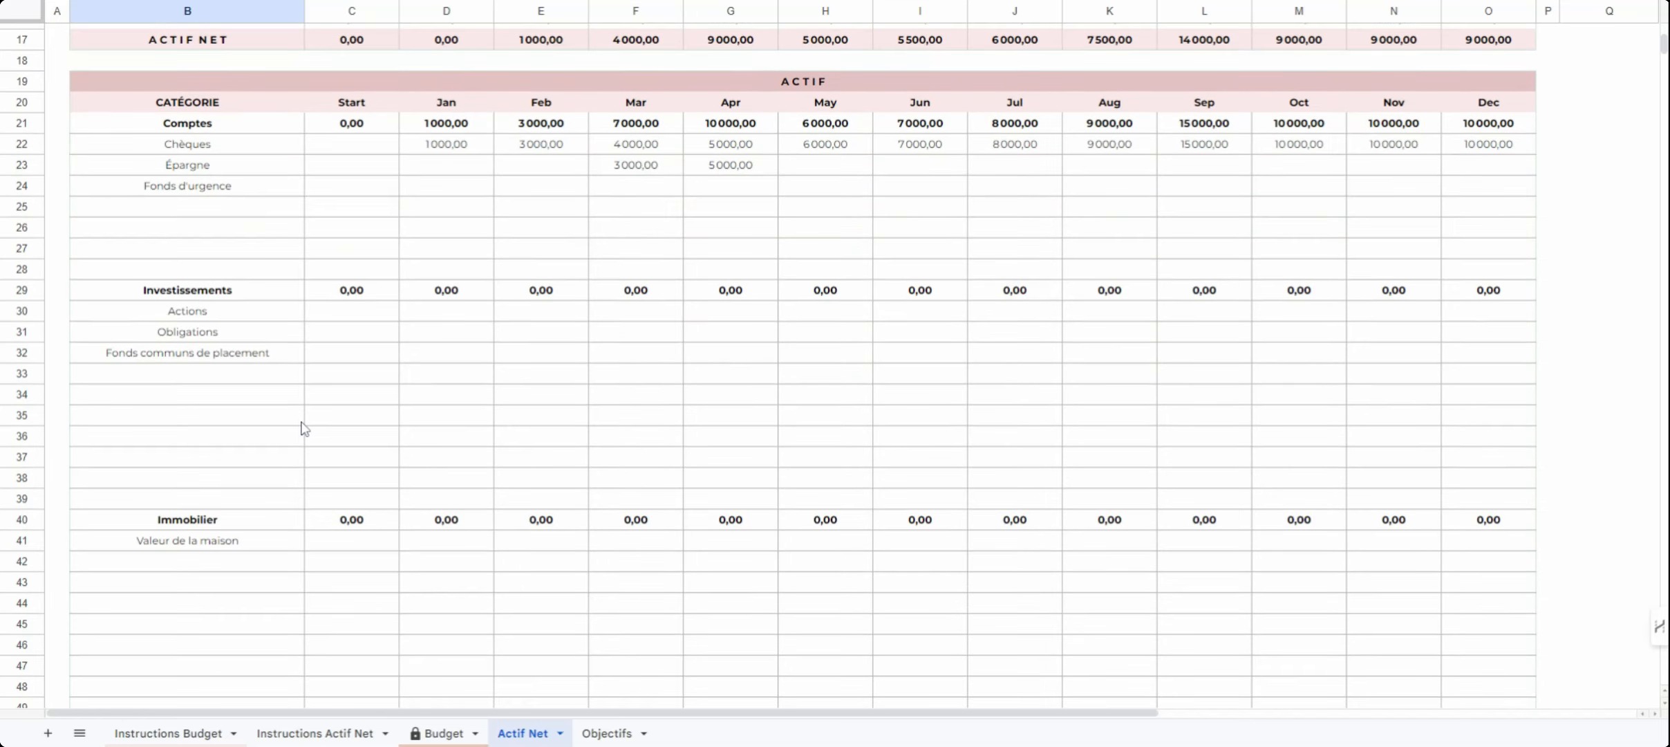
scroll(403, 576, down, 3)
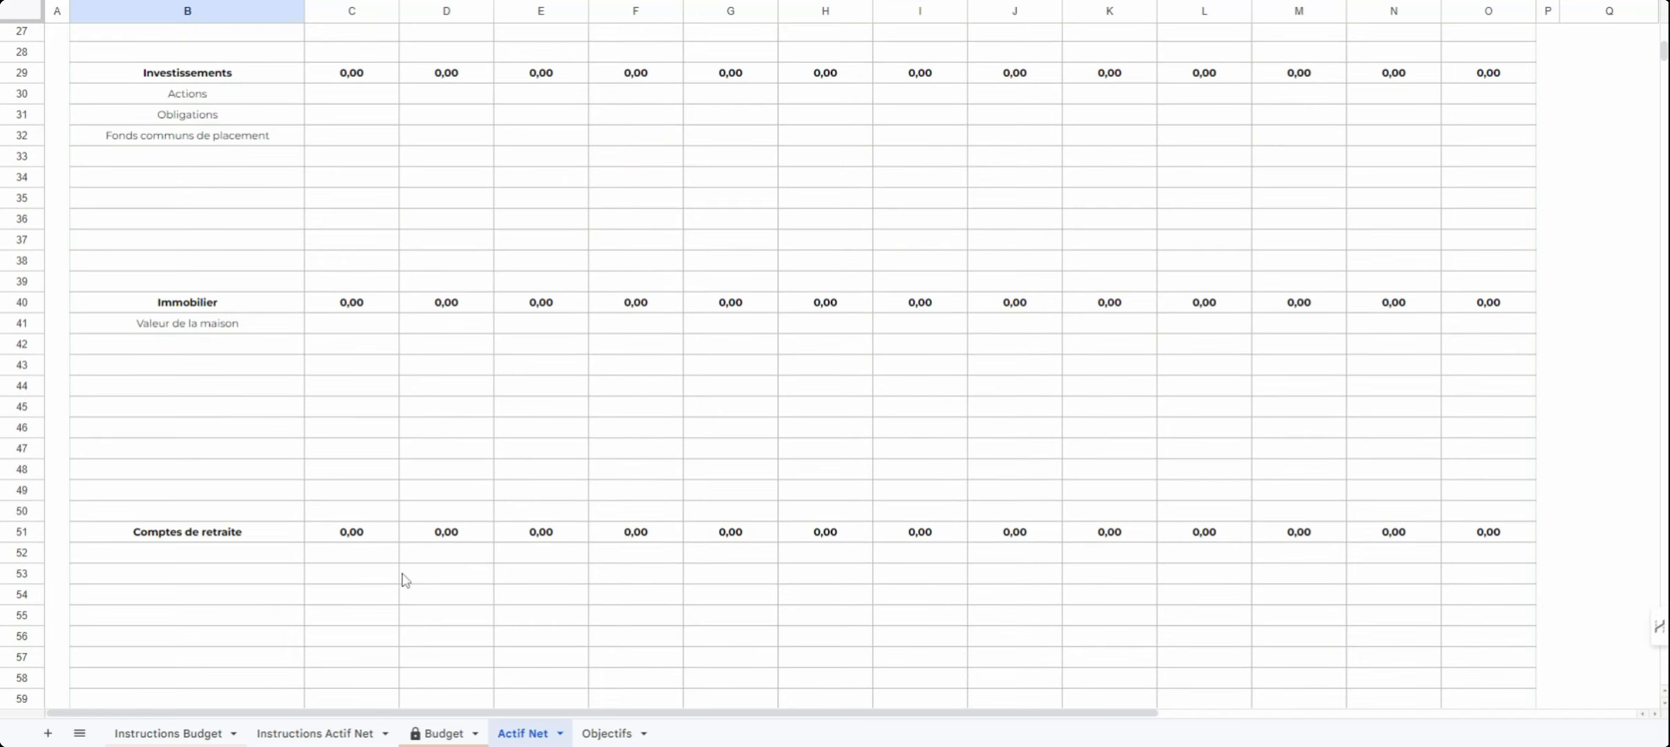
scroll(406, 423, down, 5)
scroll(406, 419, up, 2)
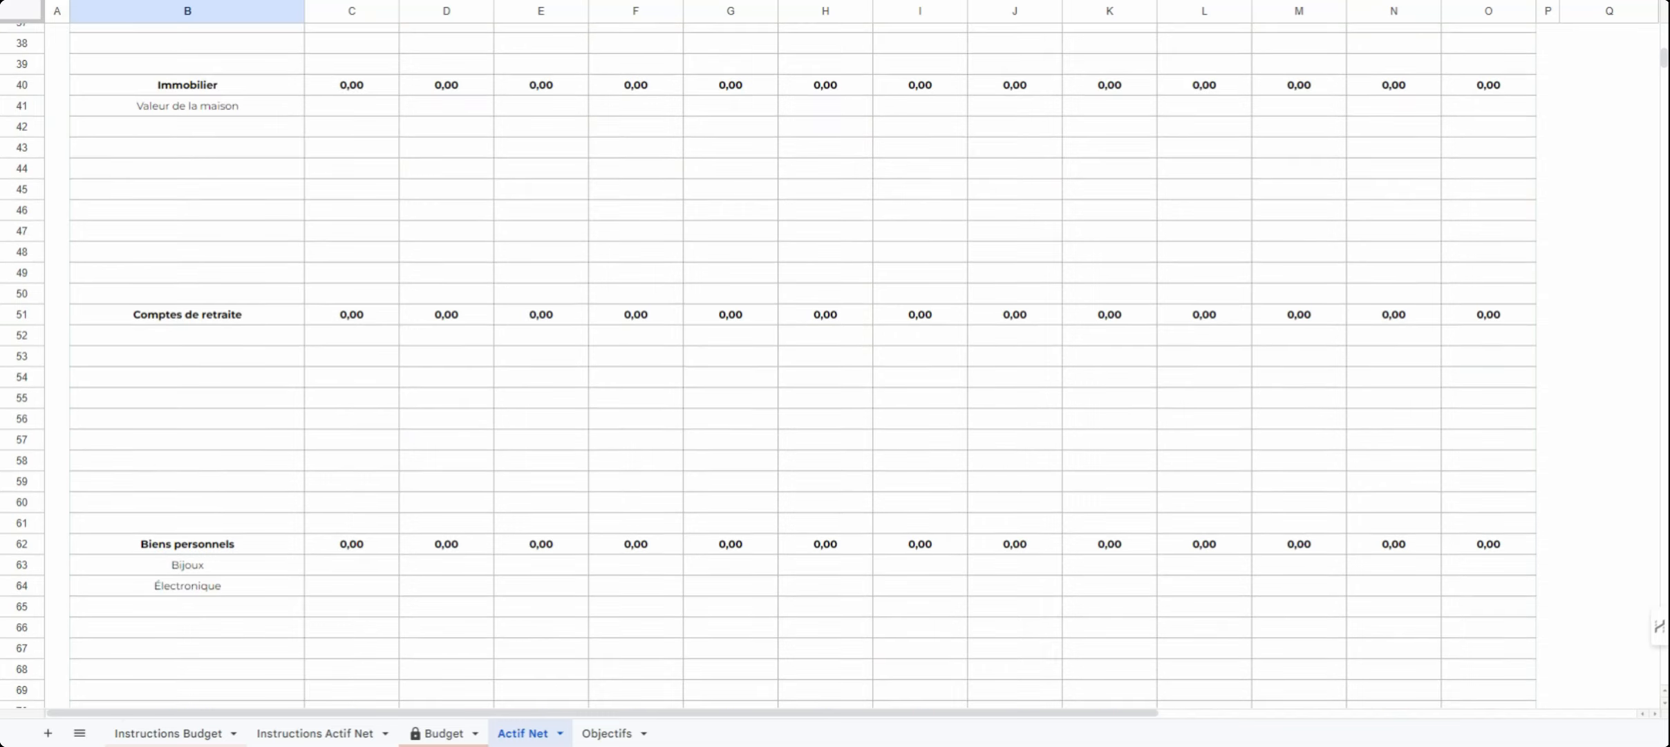
scroll(422, 380, down, 8)
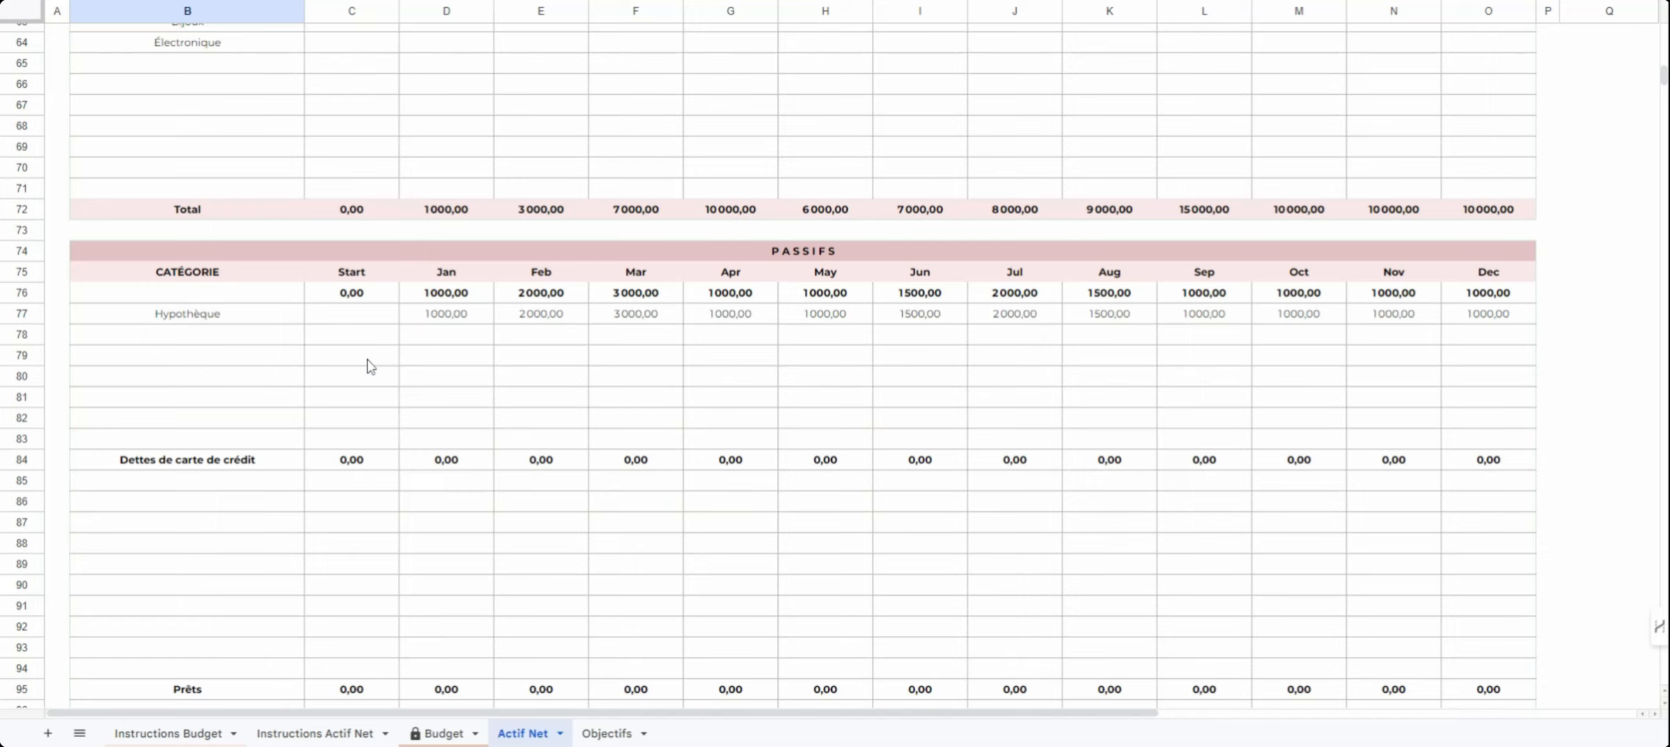
scroll(367, 360, down, 2)
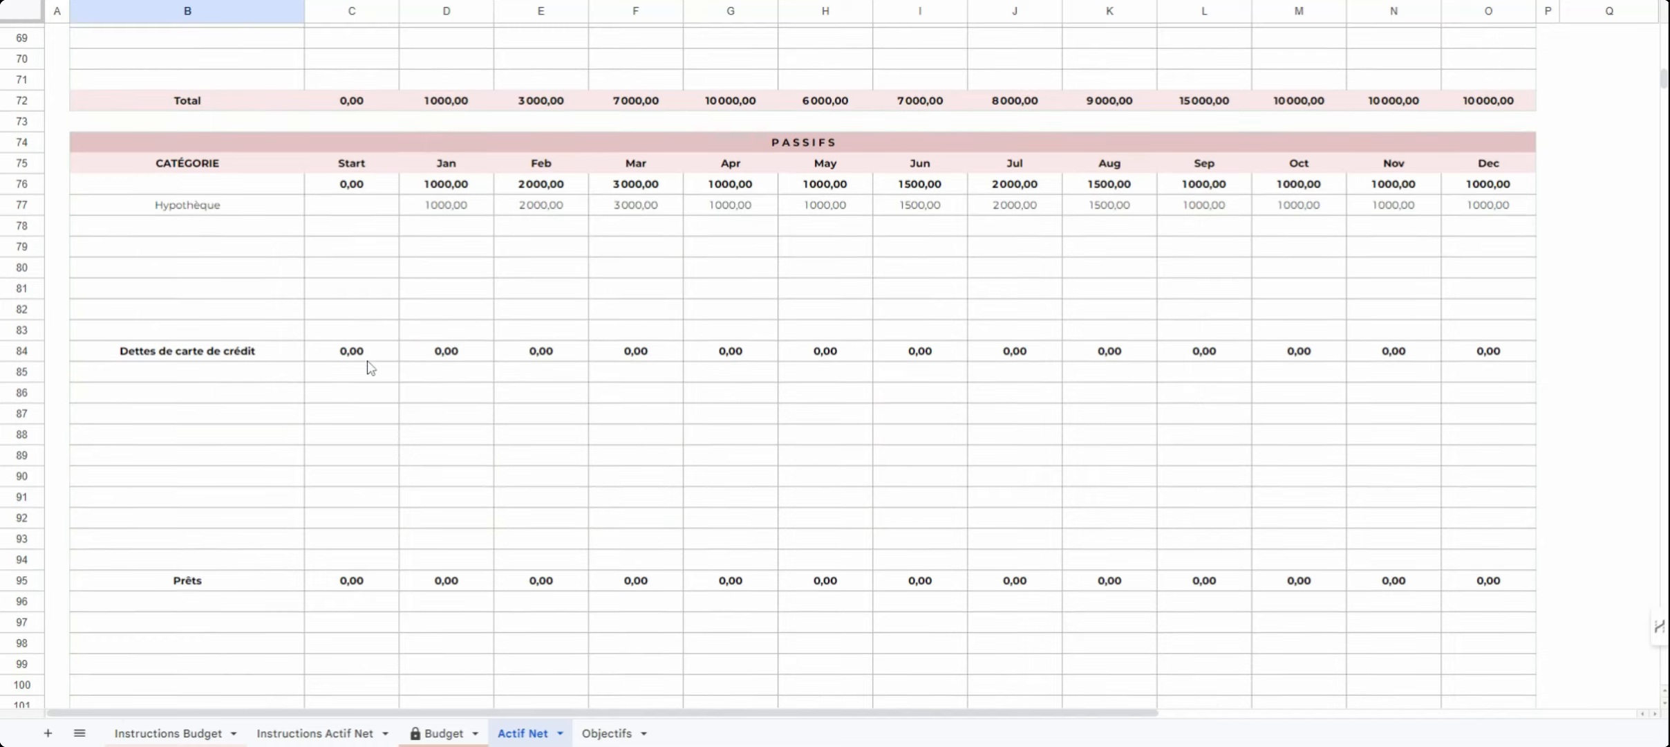
scroll(305, 425, down, 8)
scroll(307, 417, up, 20)
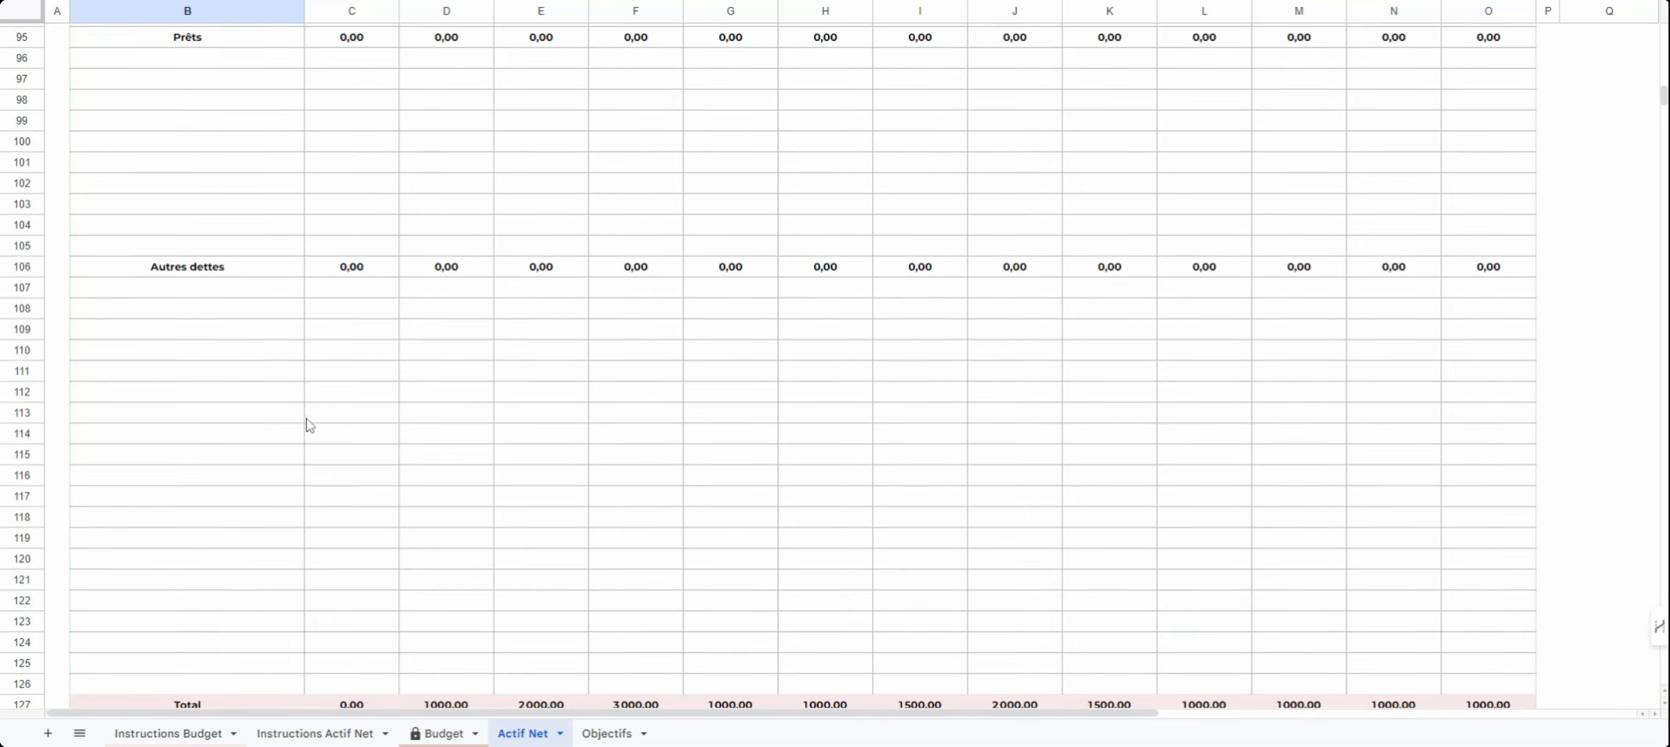
scroll(309, 427, up, 2)
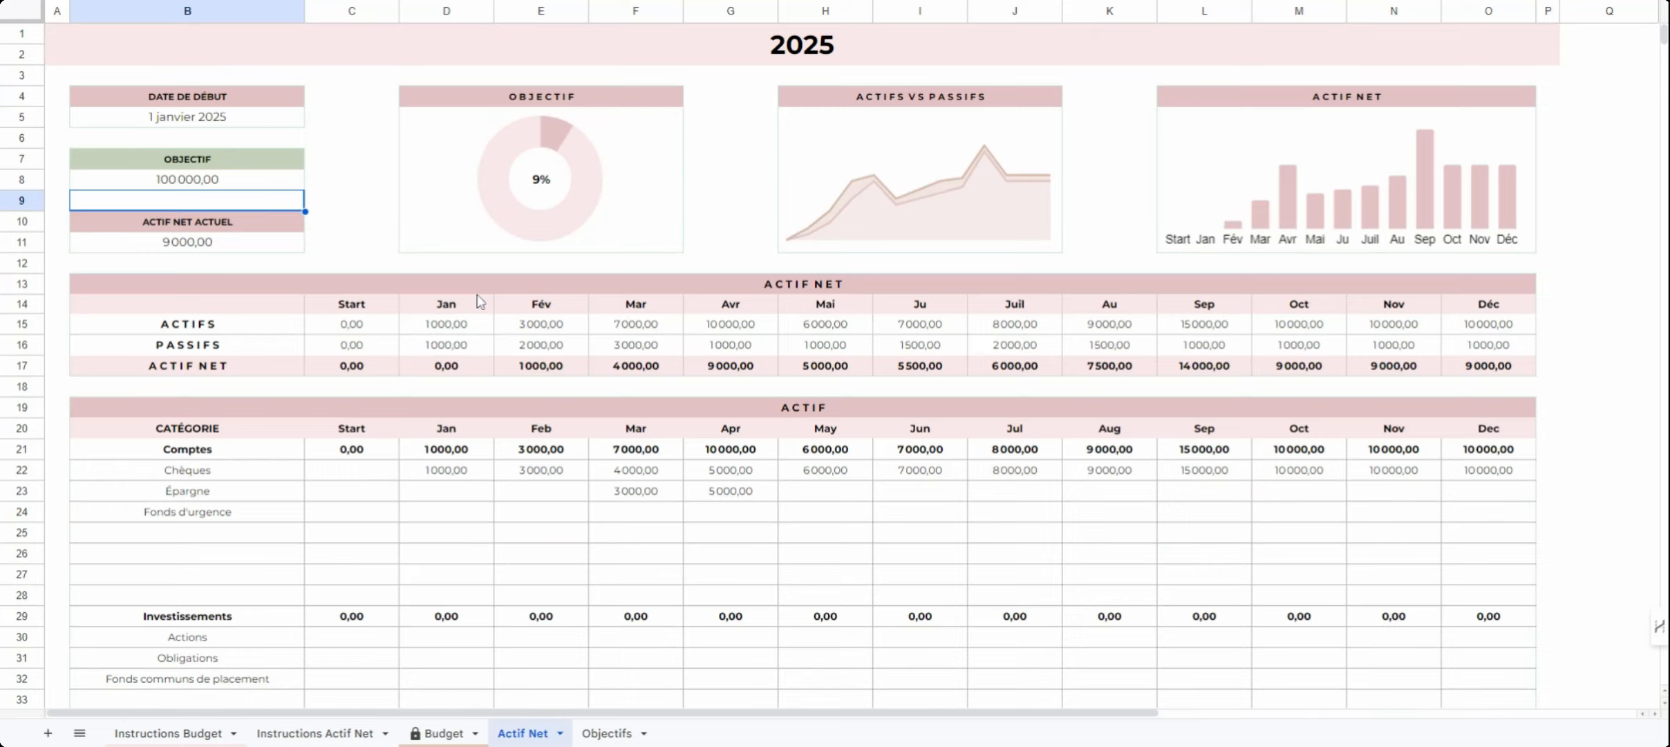
Rename the Start column header of the Actif table (cell C20) to Début
click(367, 435)
text(Début)
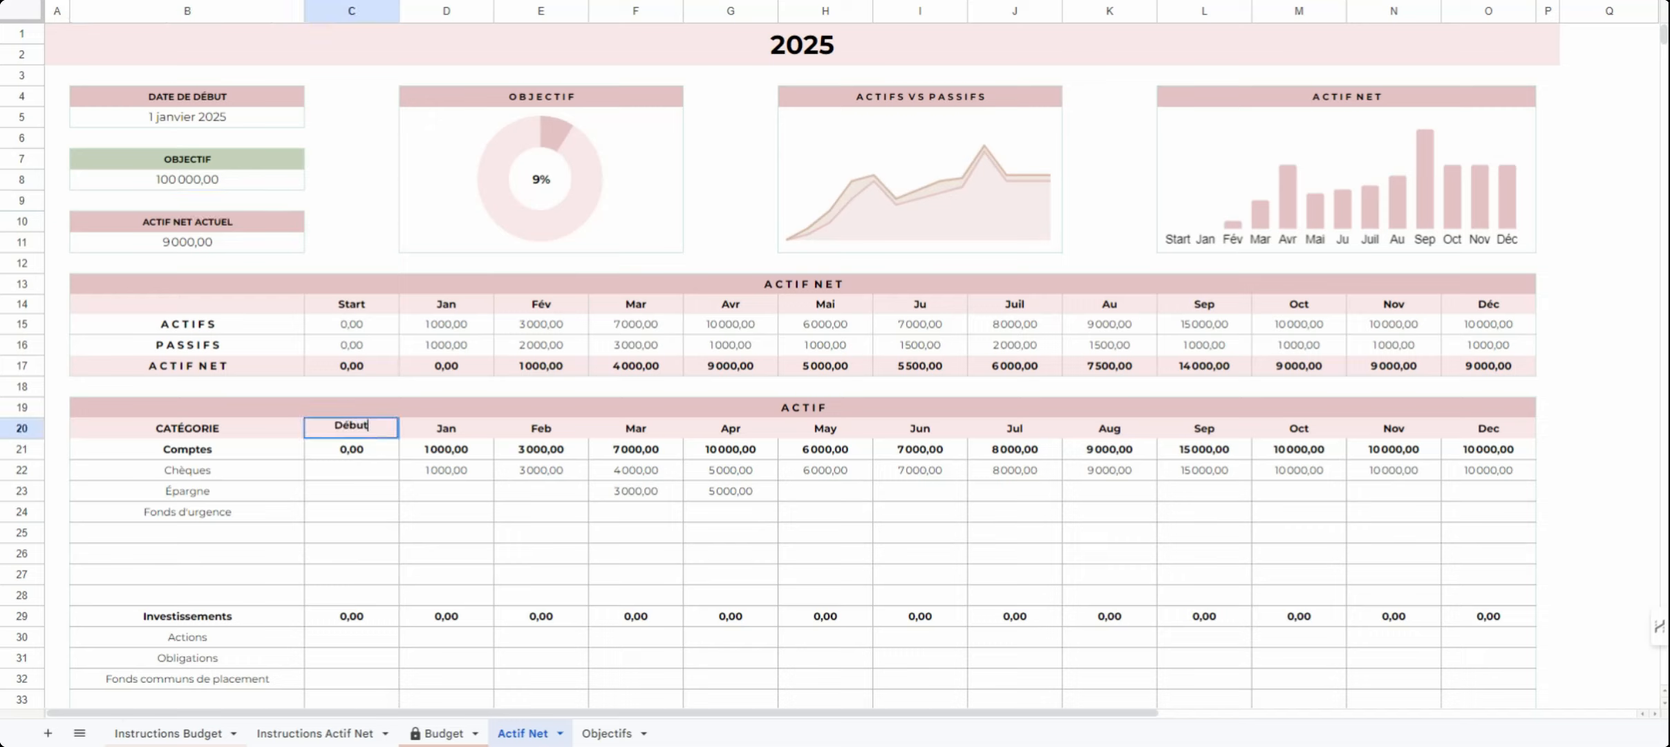
key(Return)
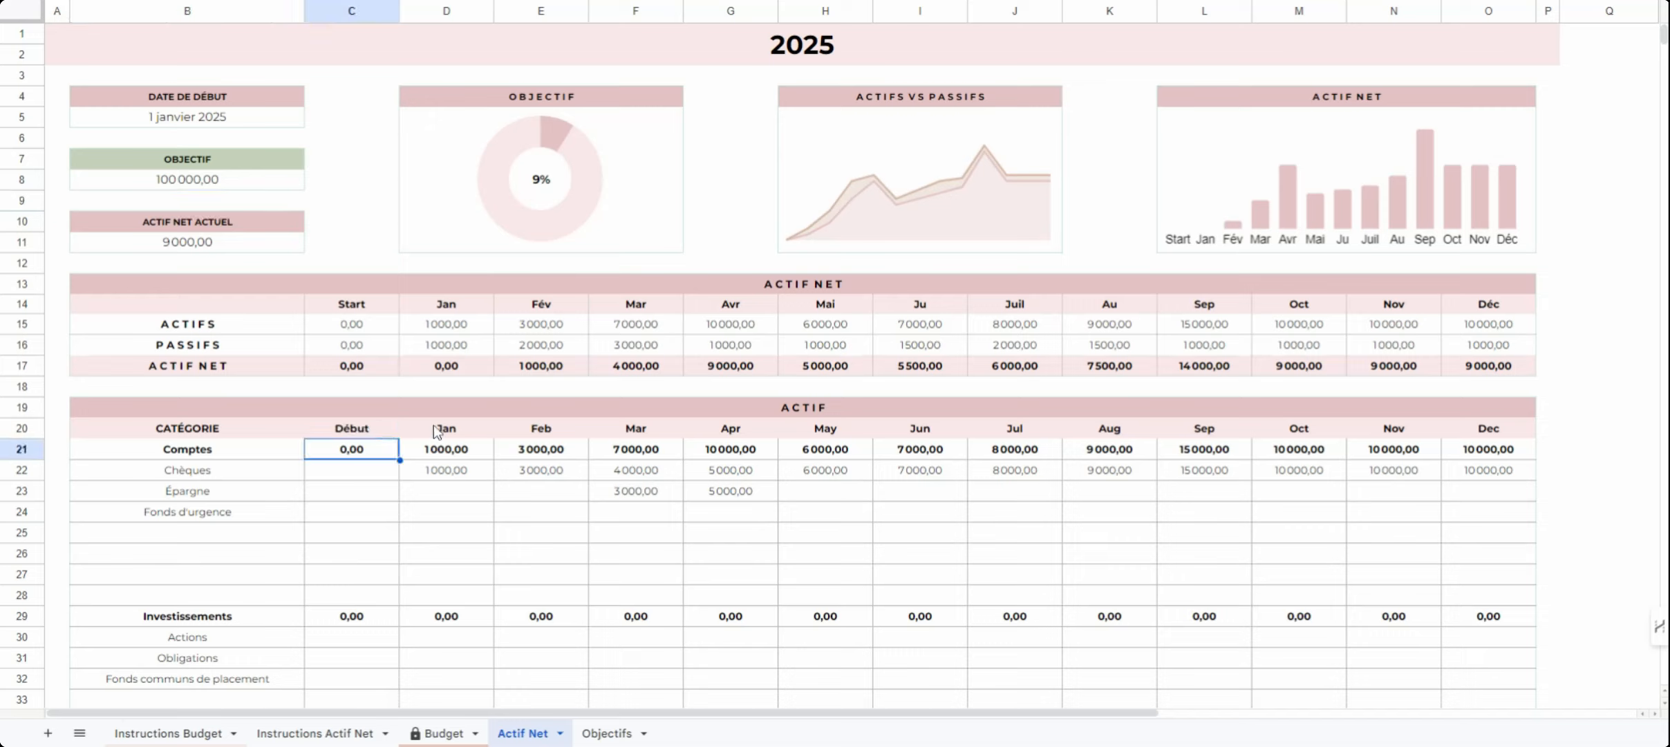